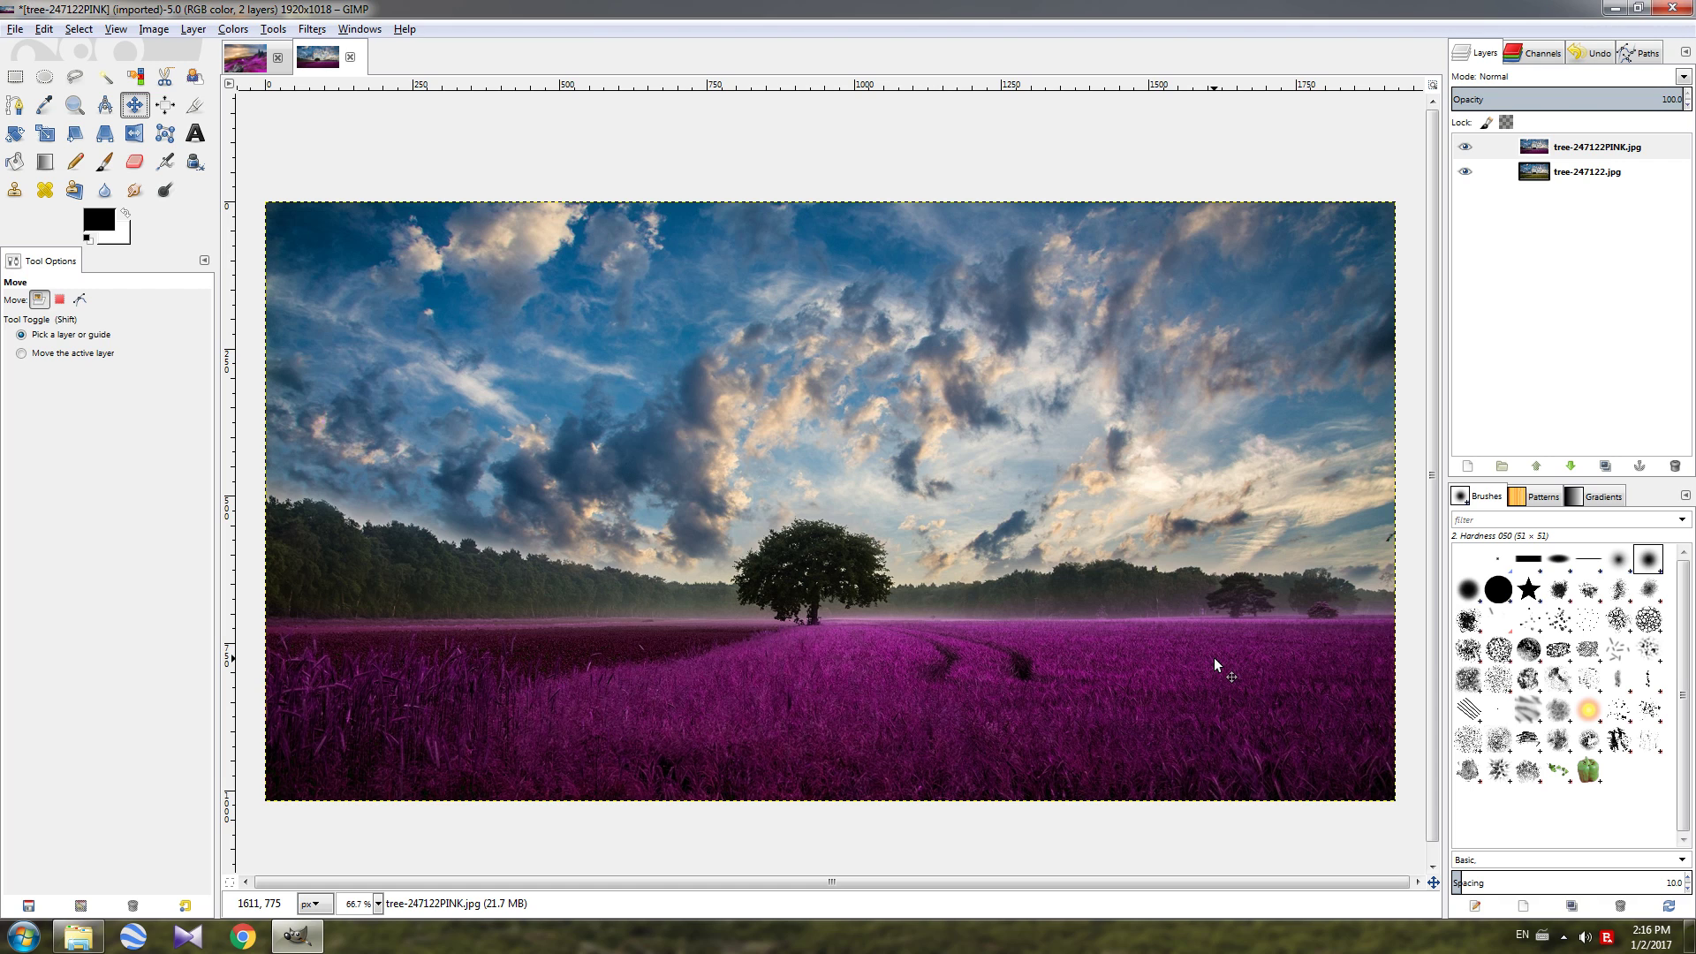
# - Toggle the pink layers off and on in both photos to compare them with the originals
pyautogui.click(1471, 147)
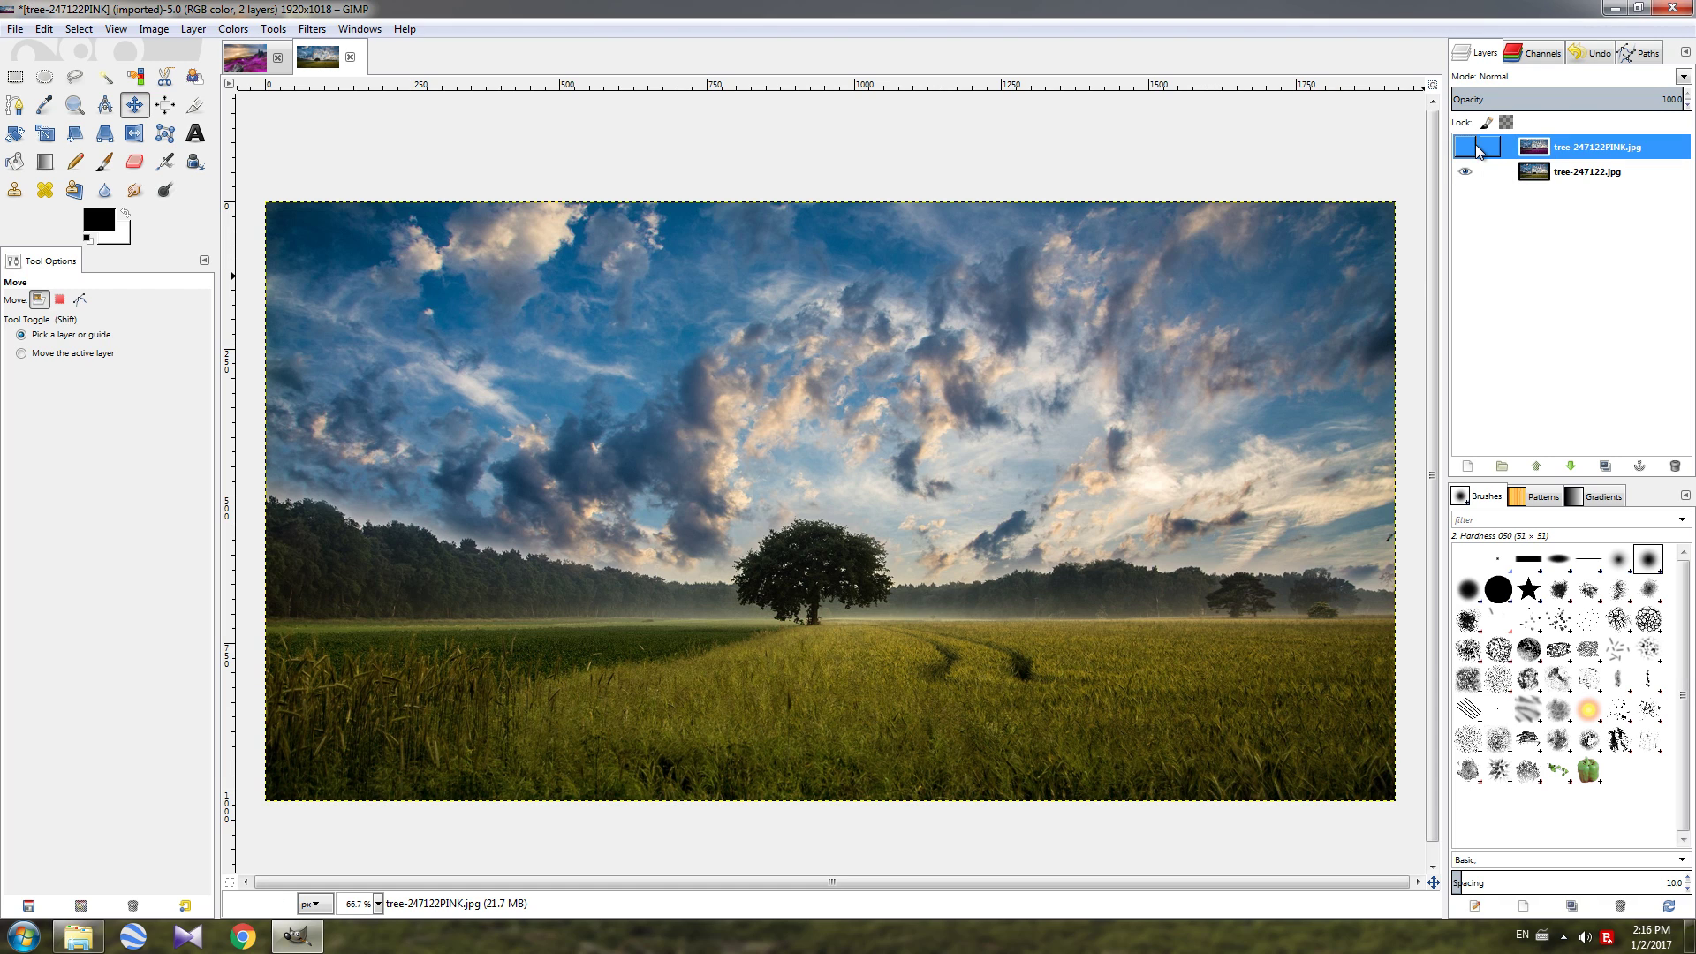
pyautogui.click(1465, 146)
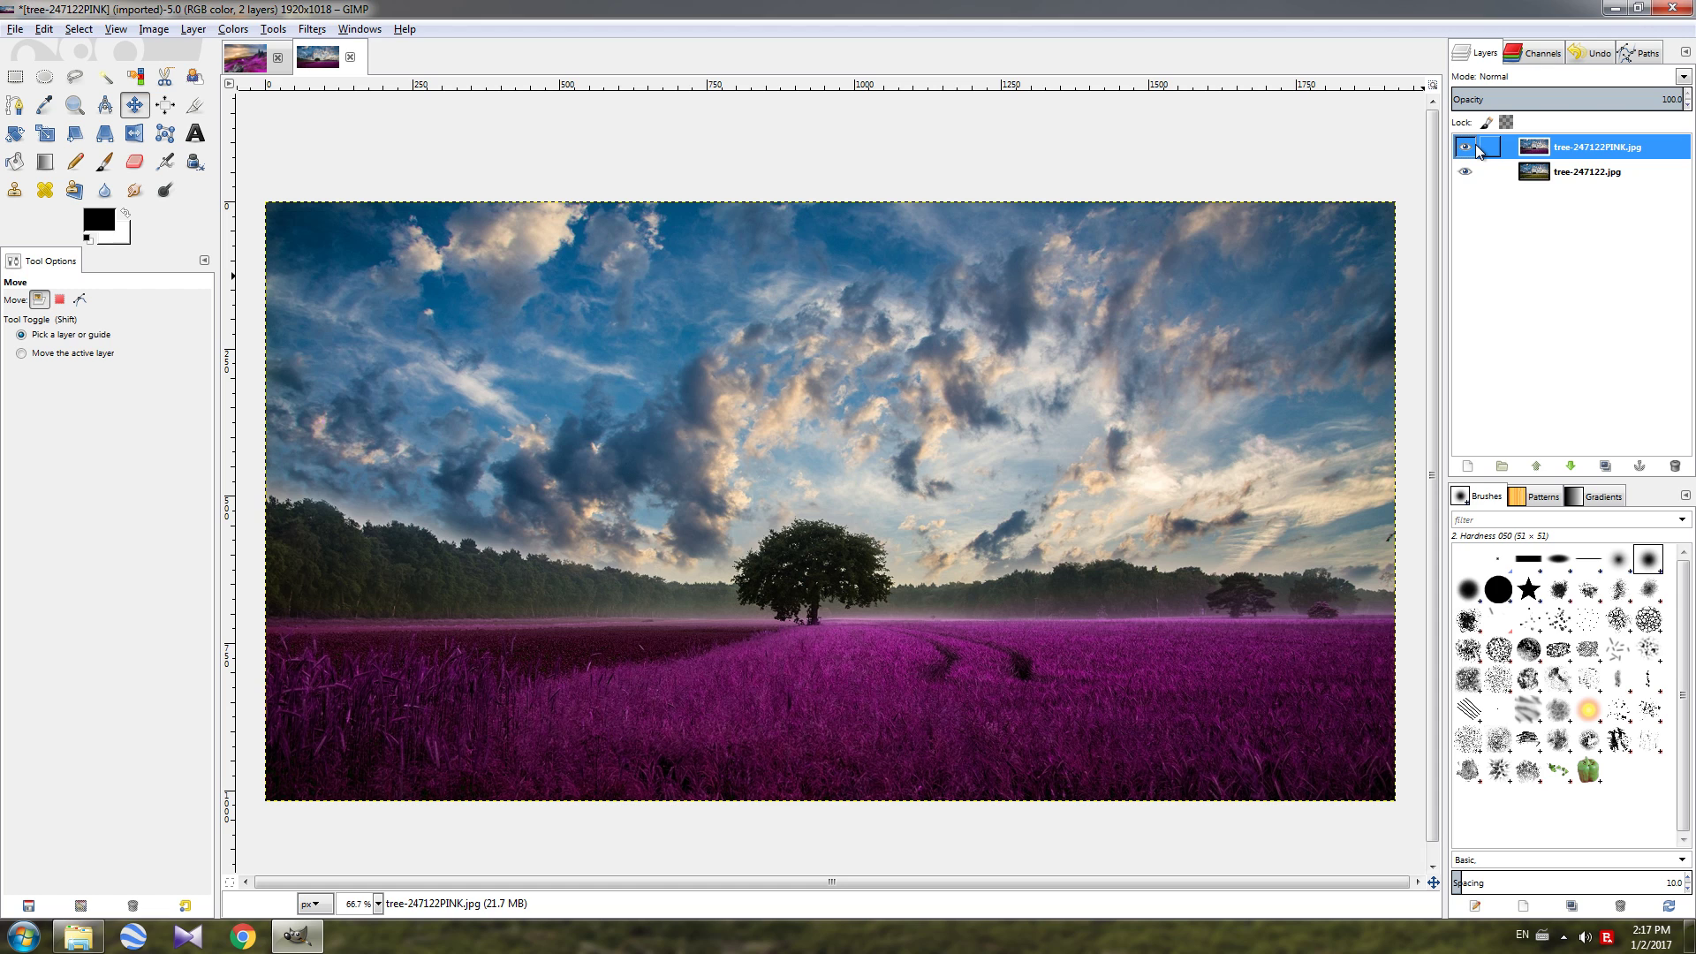
pyautogui.click(1473, 148)
pyautogui.click(244, 59)
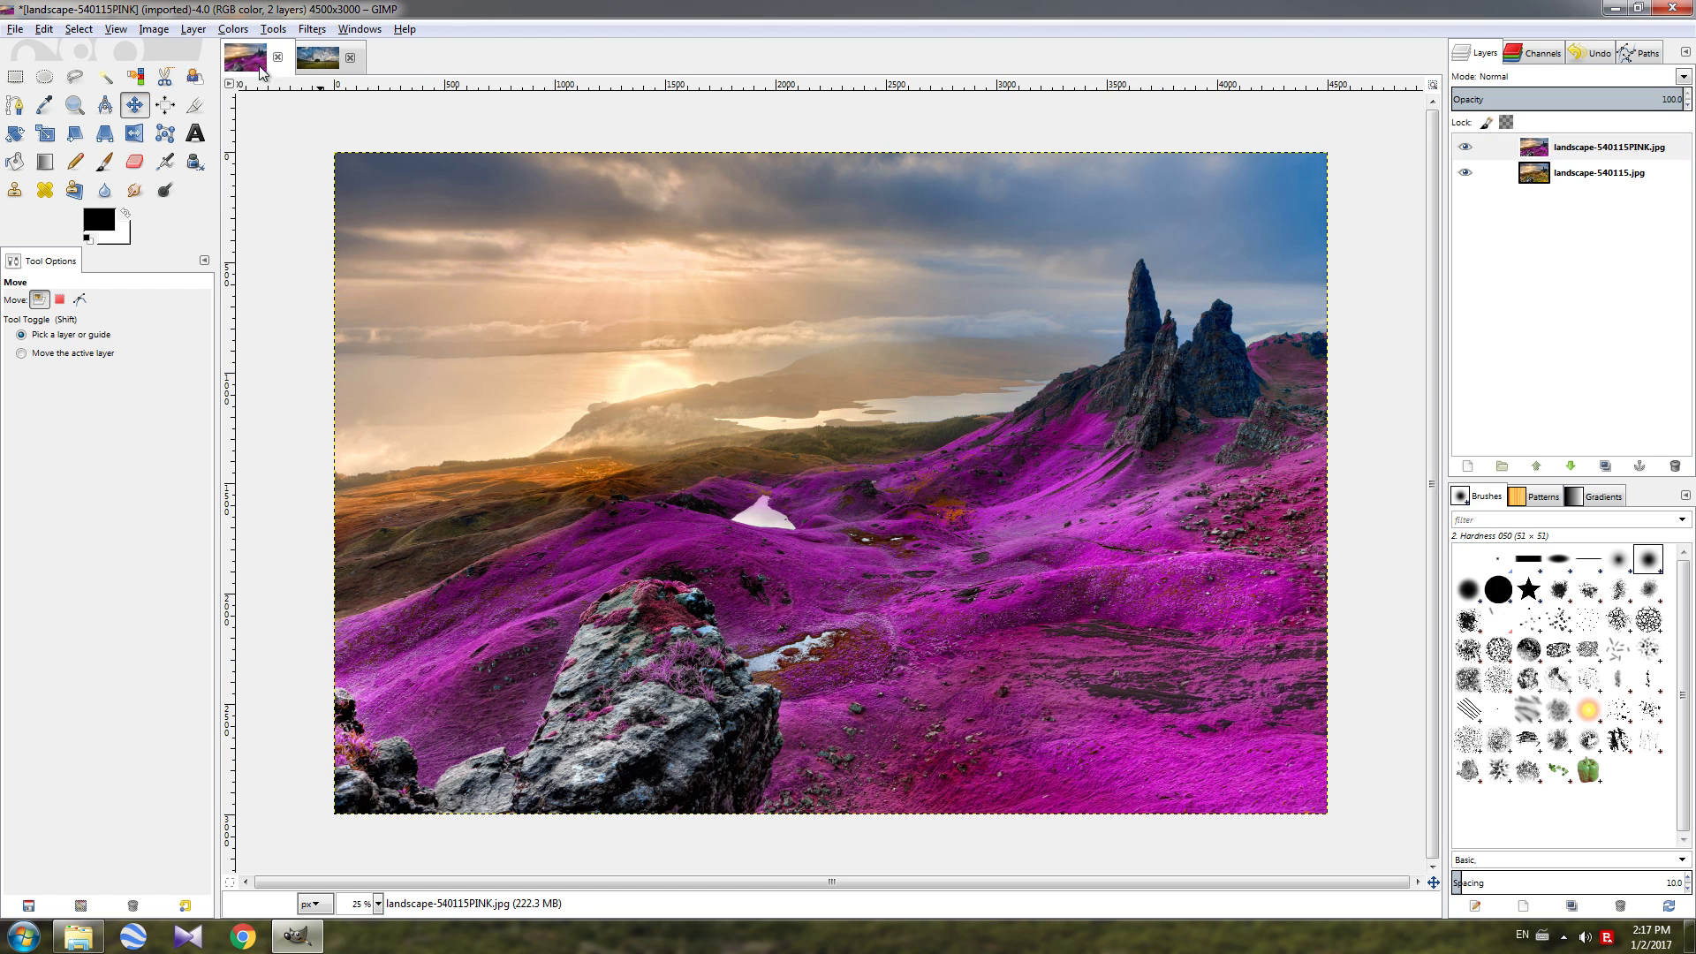
pyautogui.click(1468, 149)
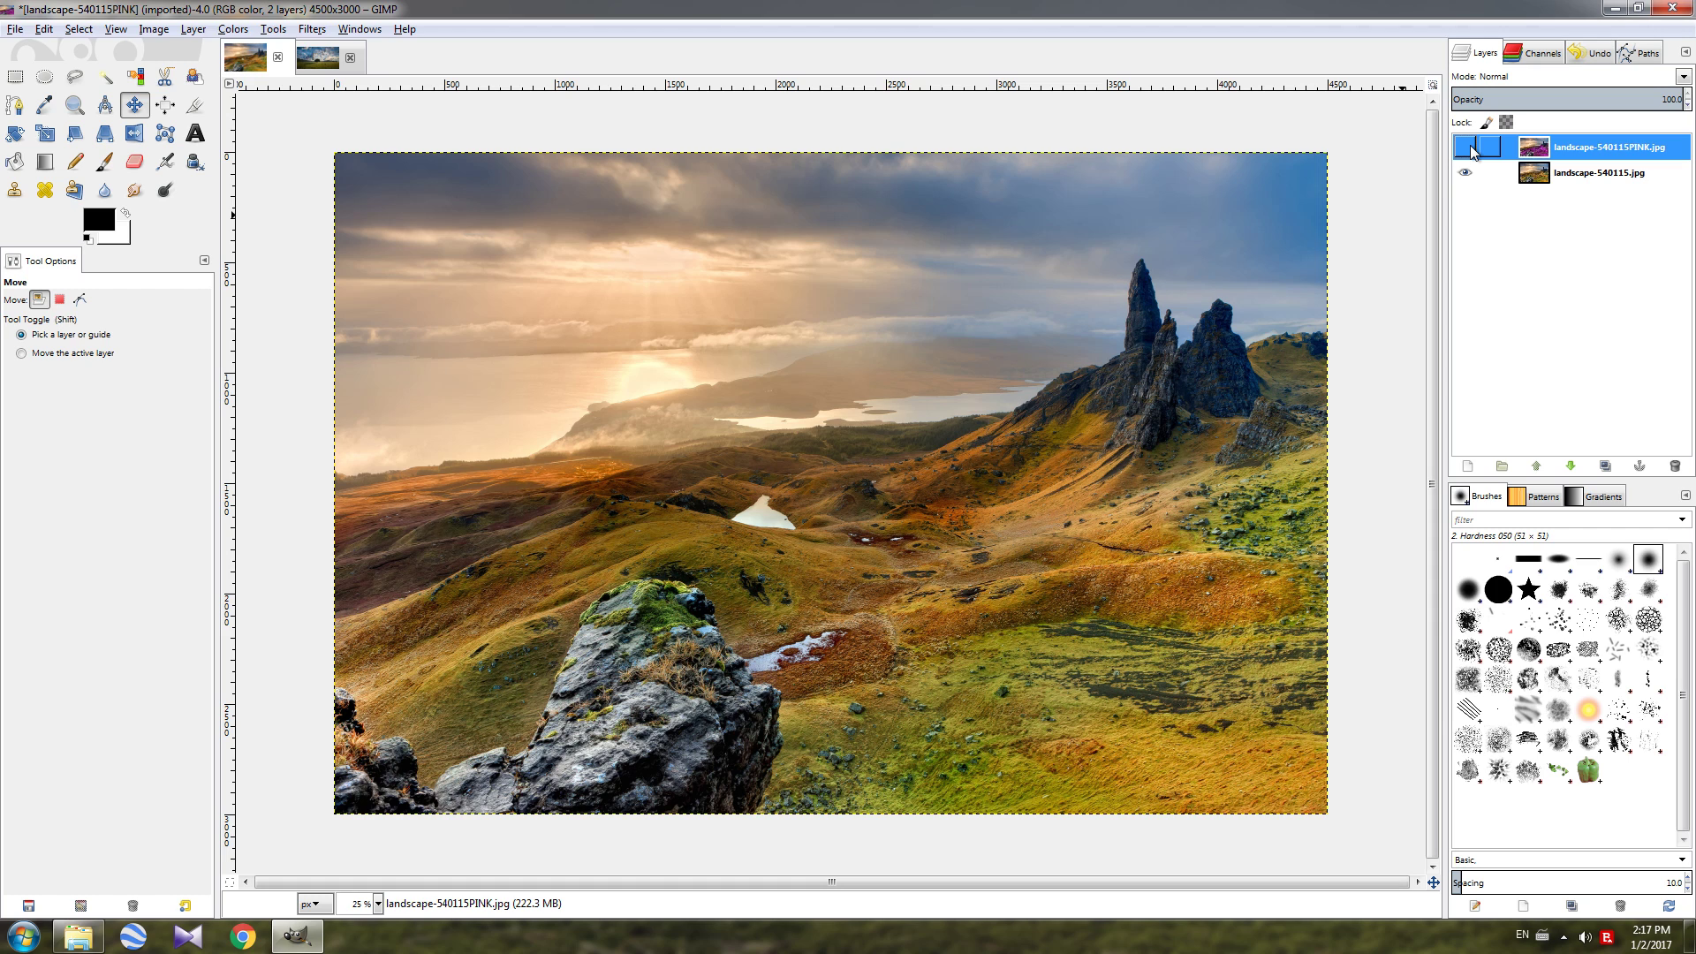
pyautogui.click(1468, 148)
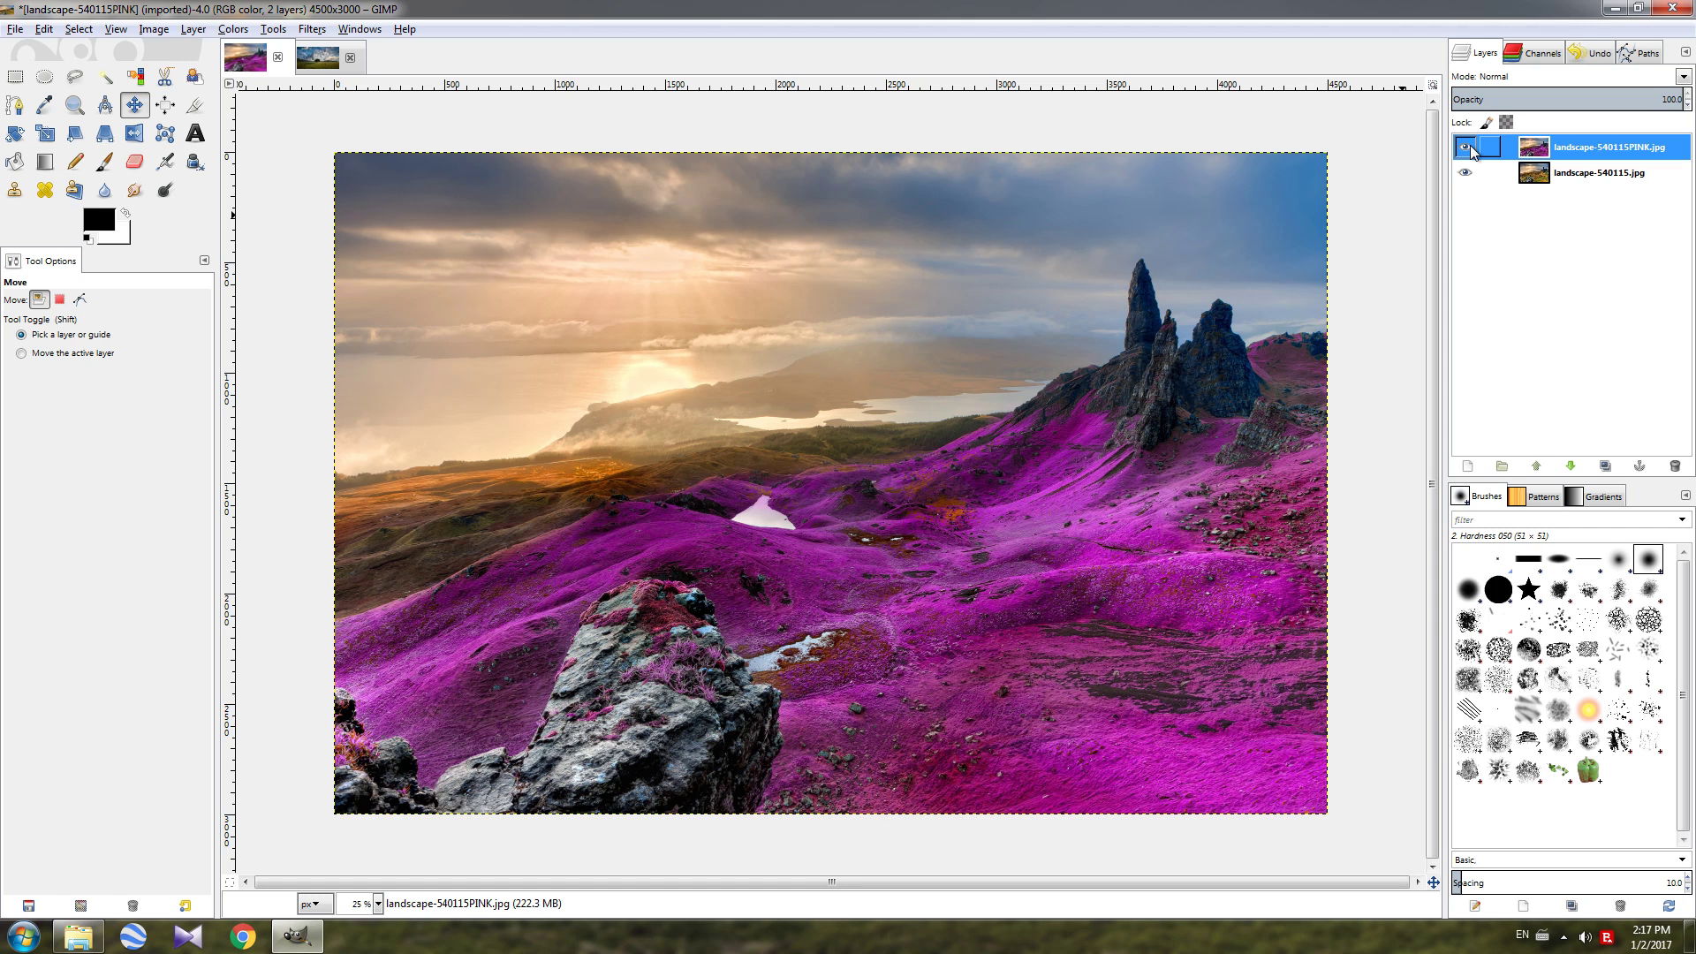
# - Delete the tree-247122PINK.jpg layer from the tree photo
pyautogui.click(316, 63)
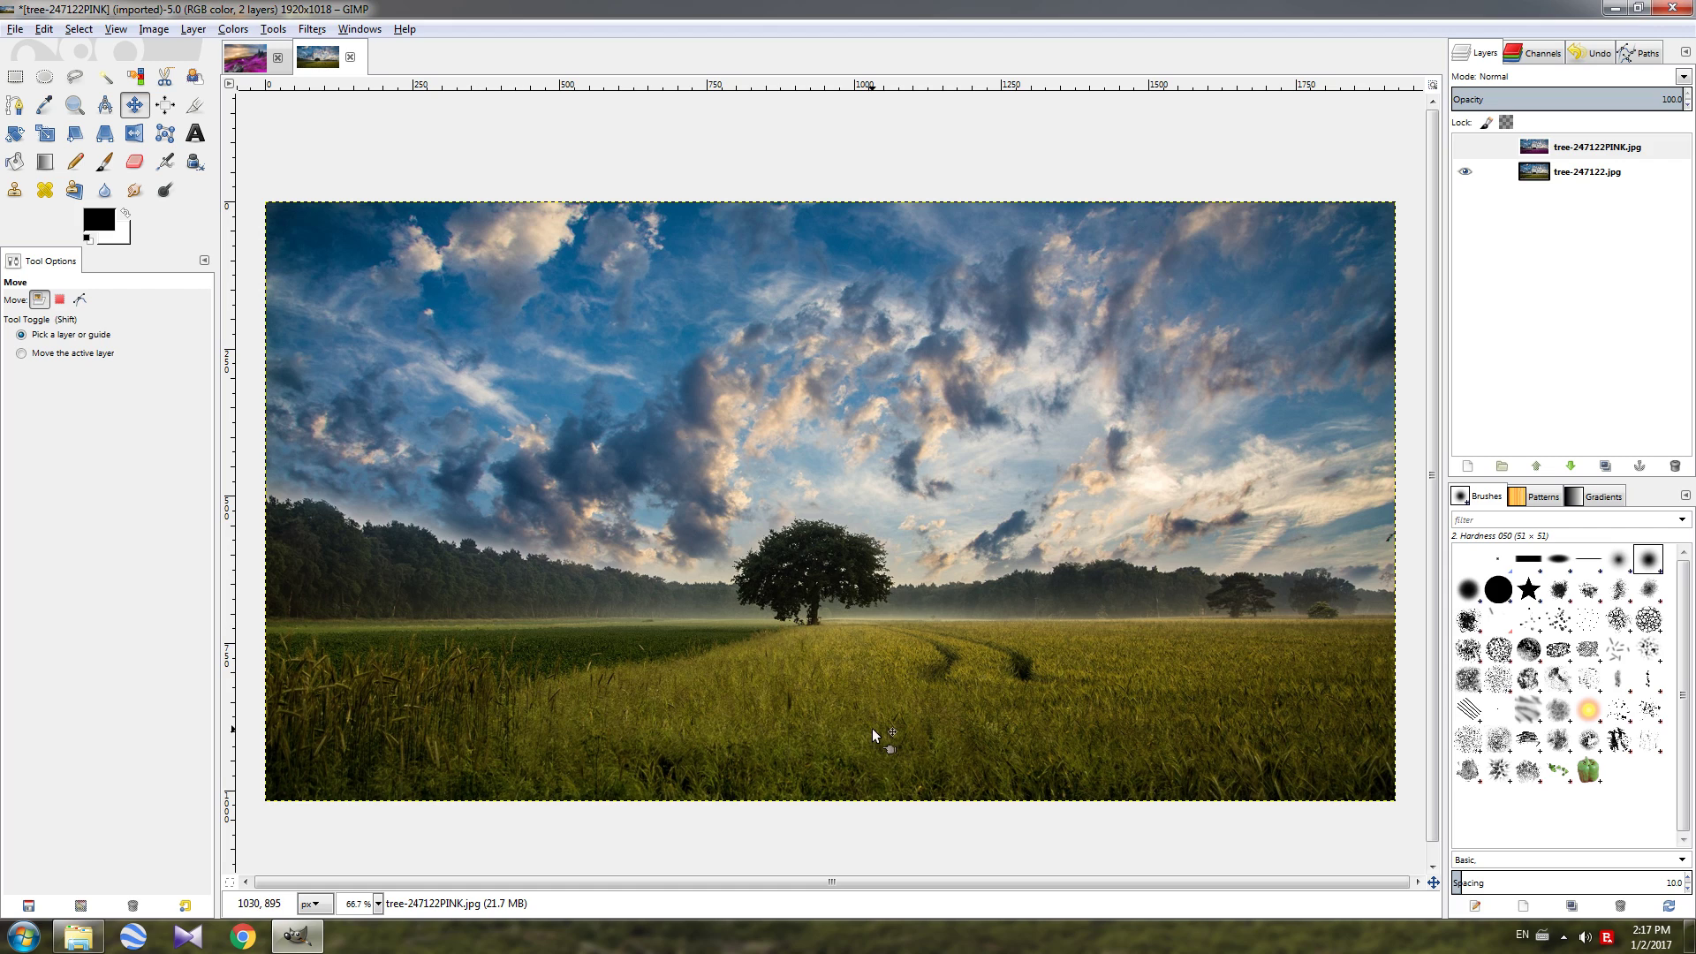
pyautogui.click(1491, 150)
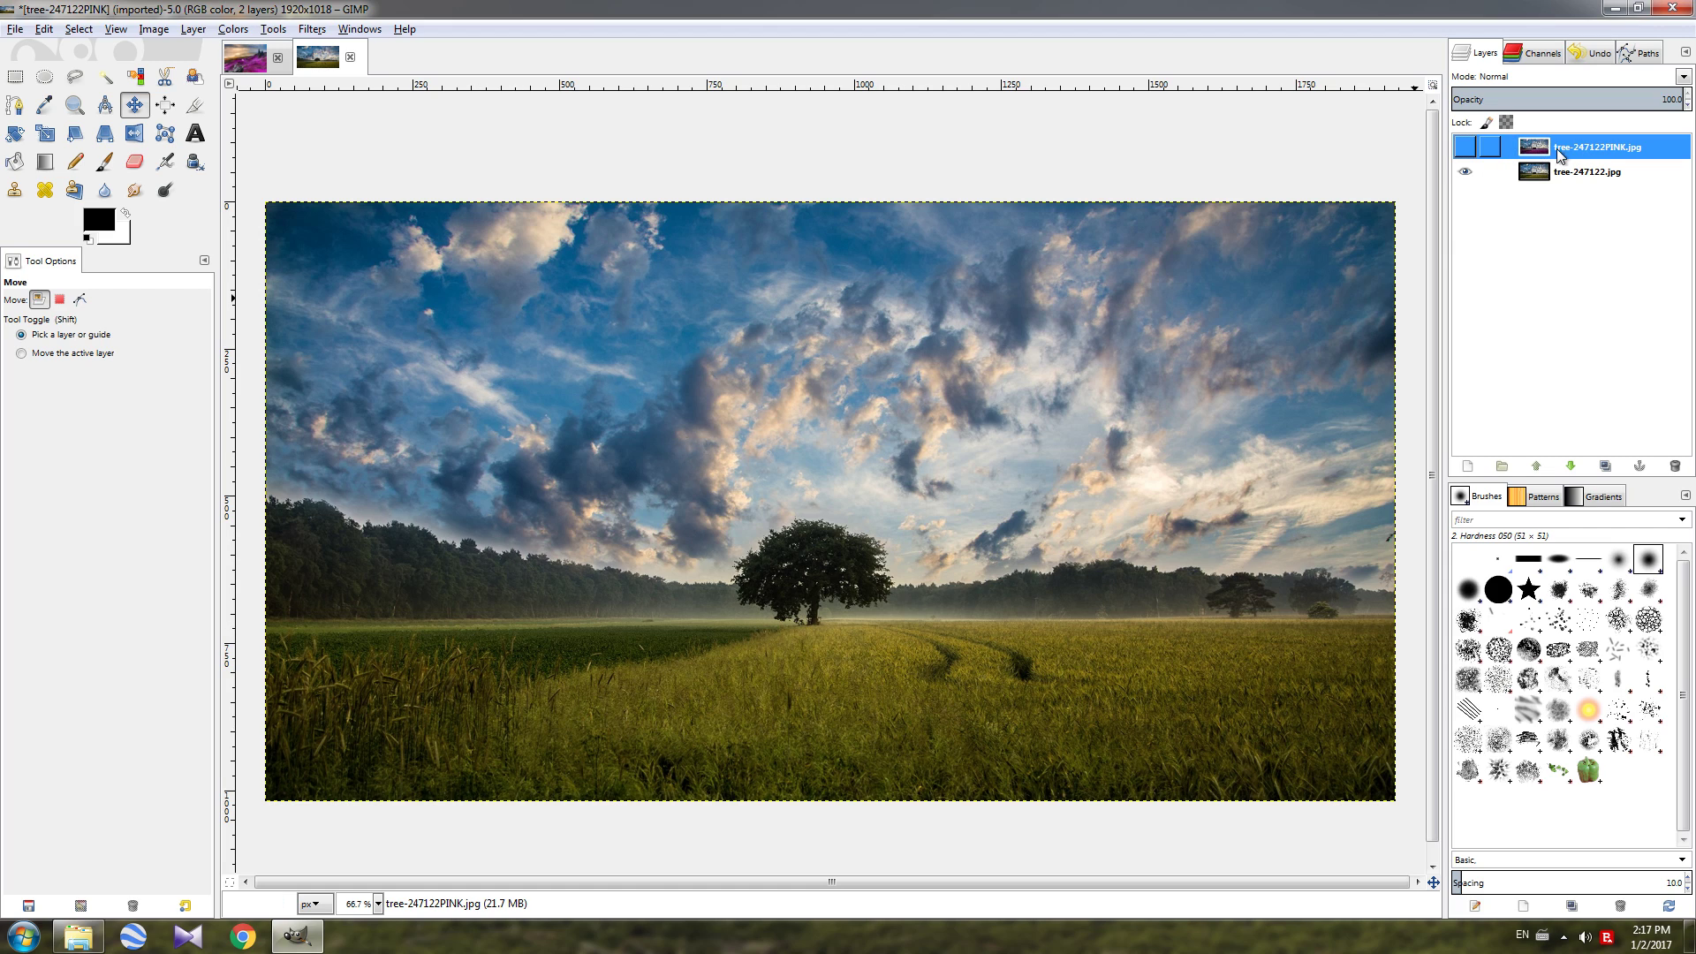
pyautogui.click(1675, 466)
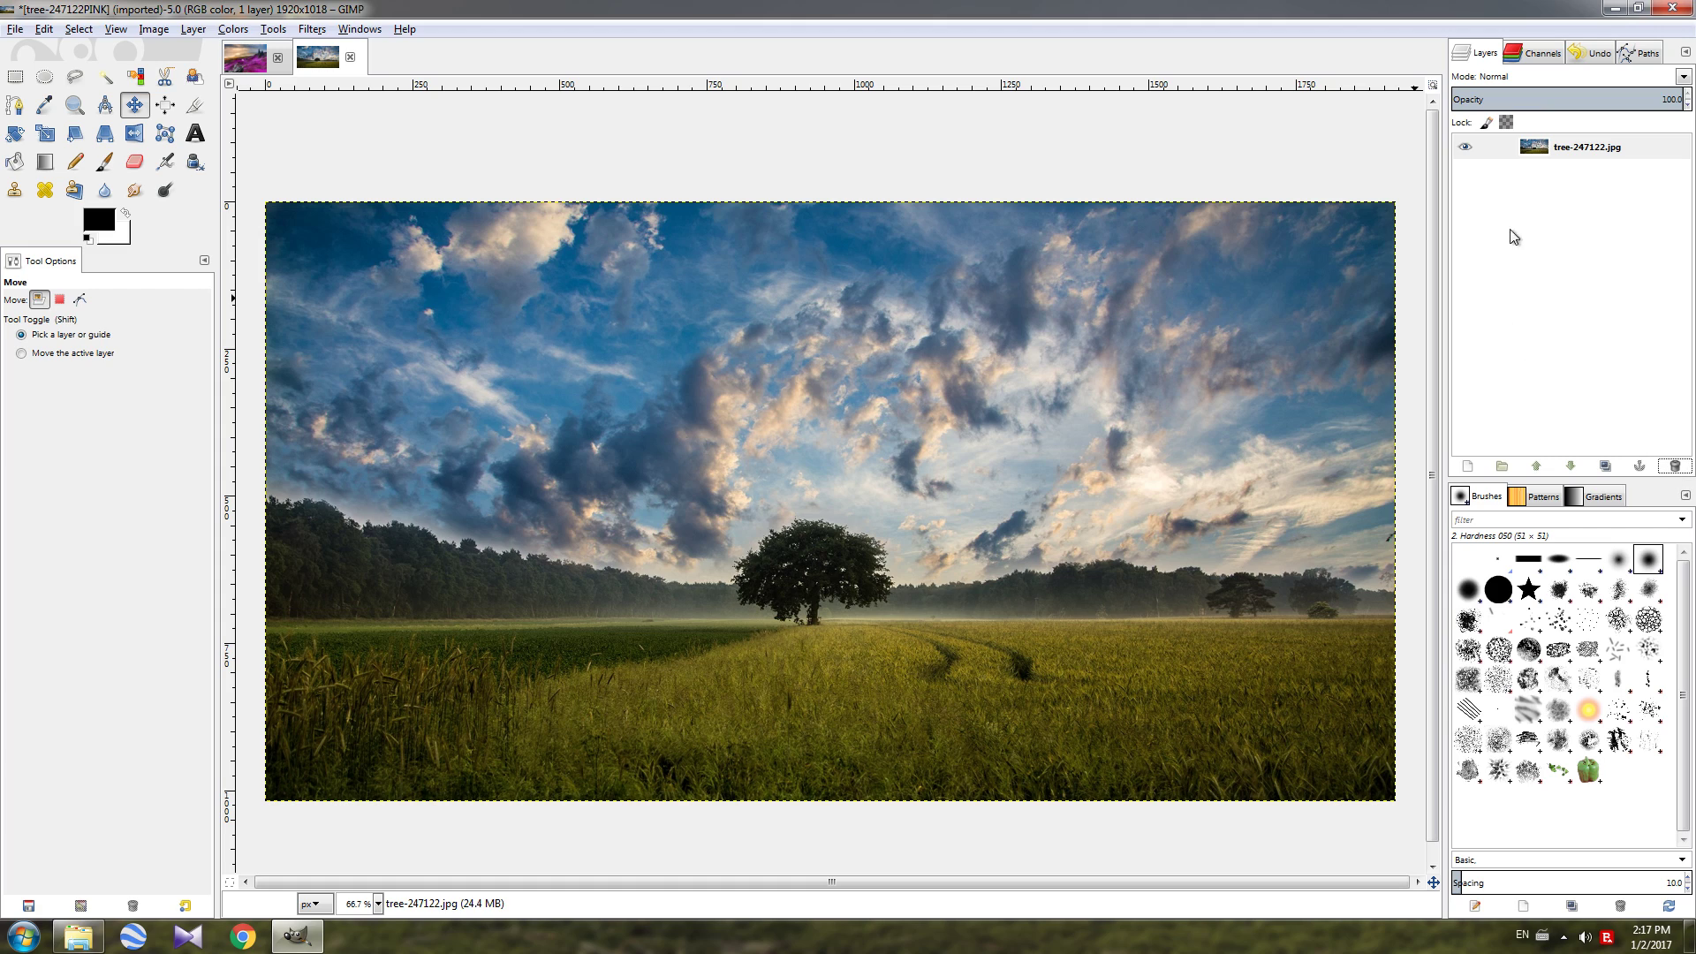
# - Duplicate the tree-247122.jpg layer and select the new copy for editing
pyautogui.click(1605, 466)
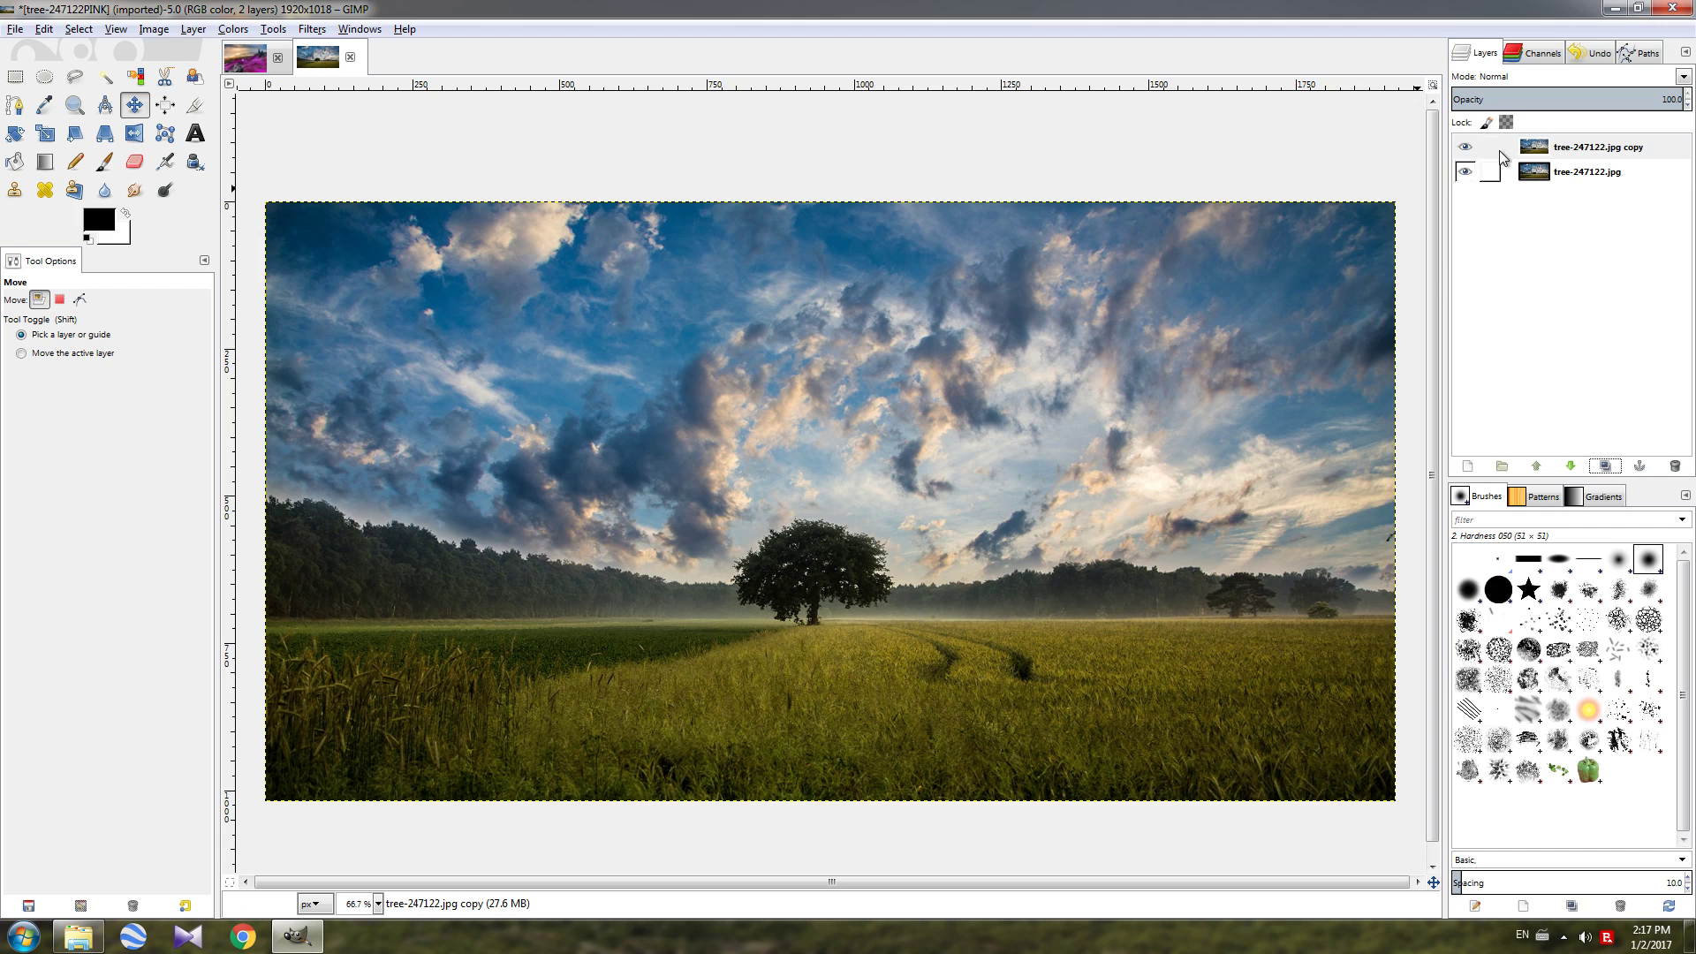
pyautogui.click(1556, 150)
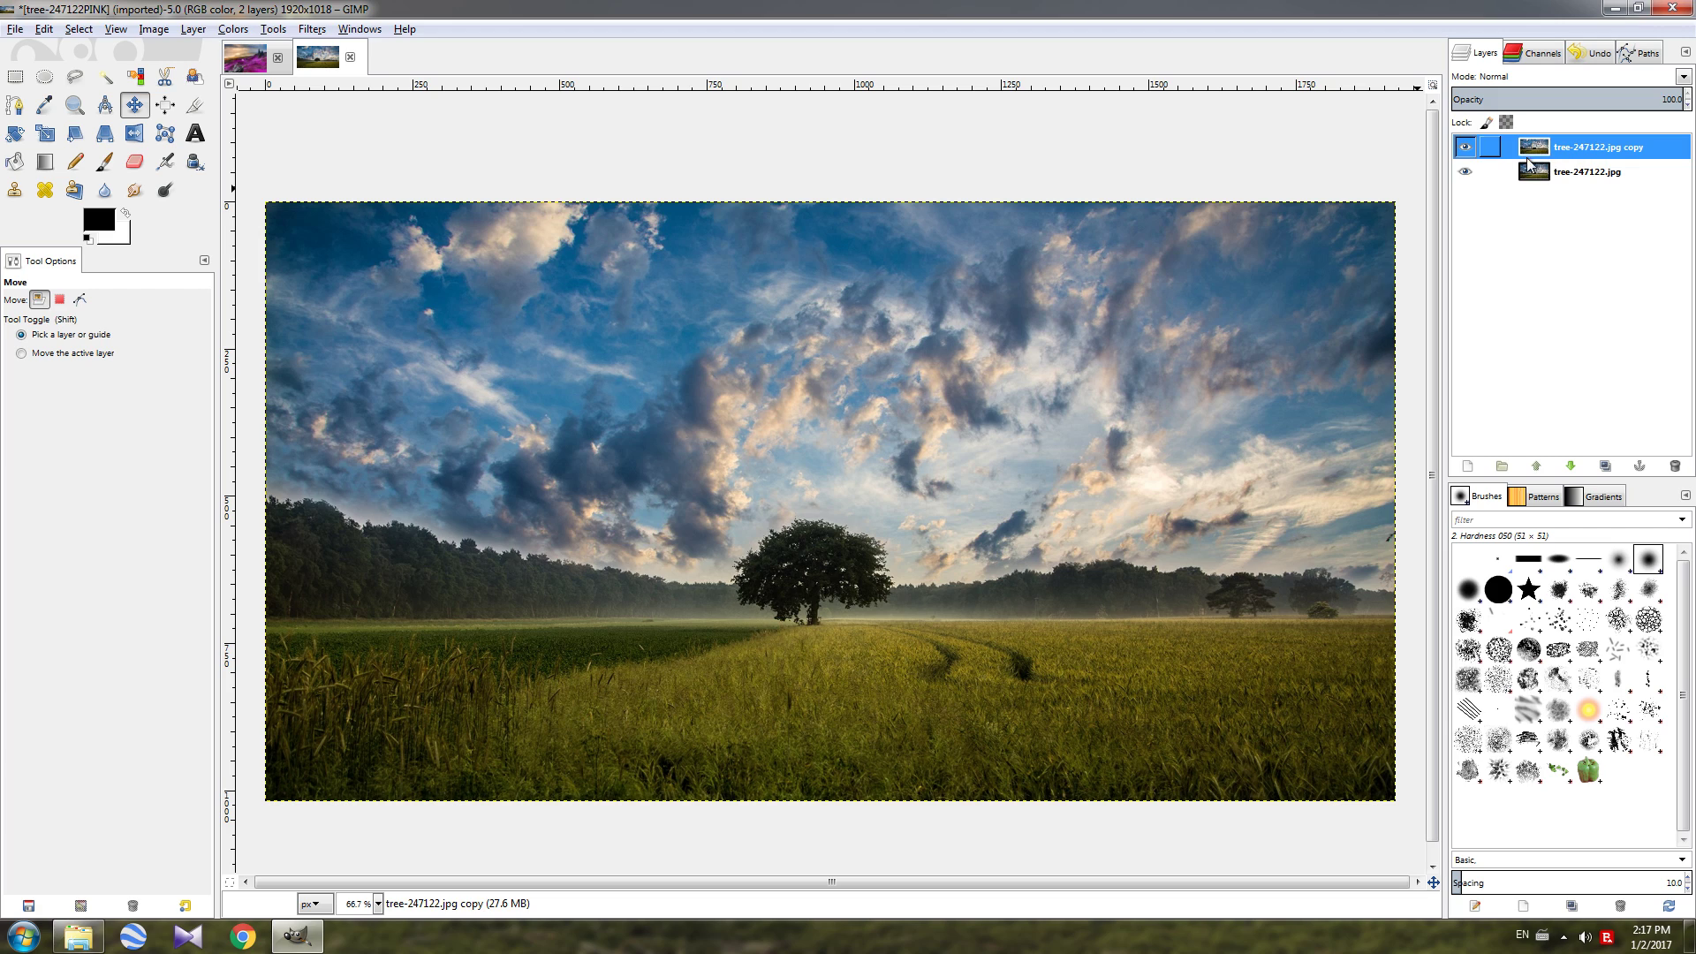
pyautogui.click(234, 31)
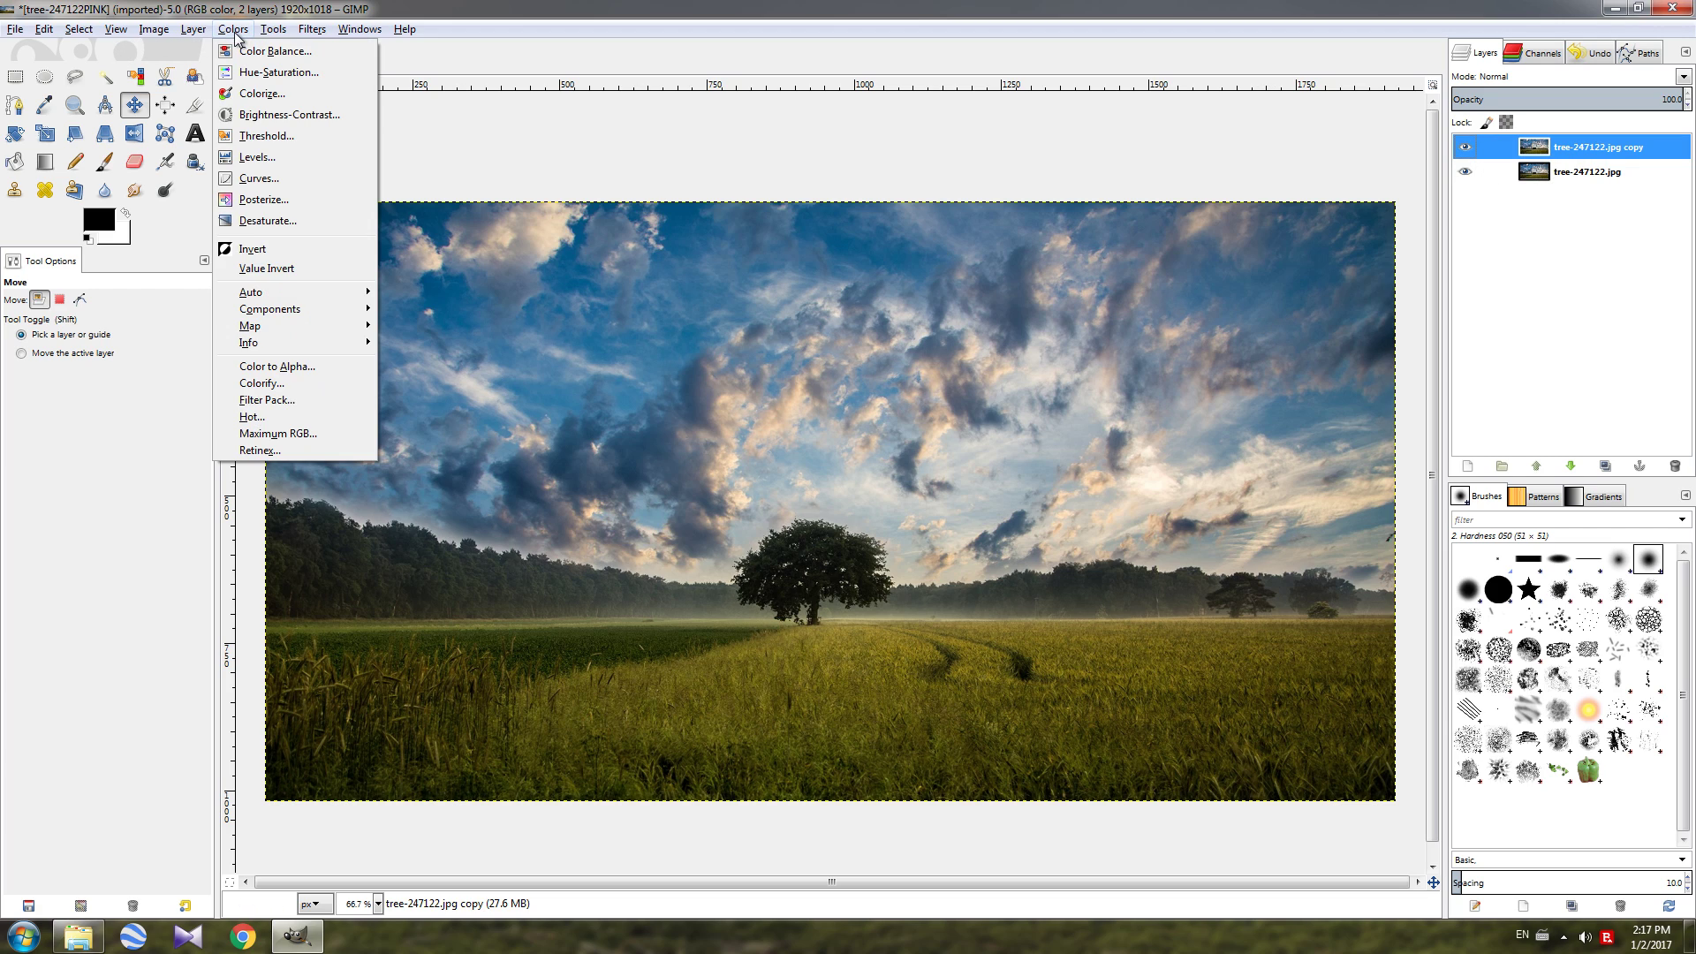
# - Use Hue-Saturation to set the copy layer's yellow hue to -97, turning the wheat field magenta
pyautogui.click(299, 72)
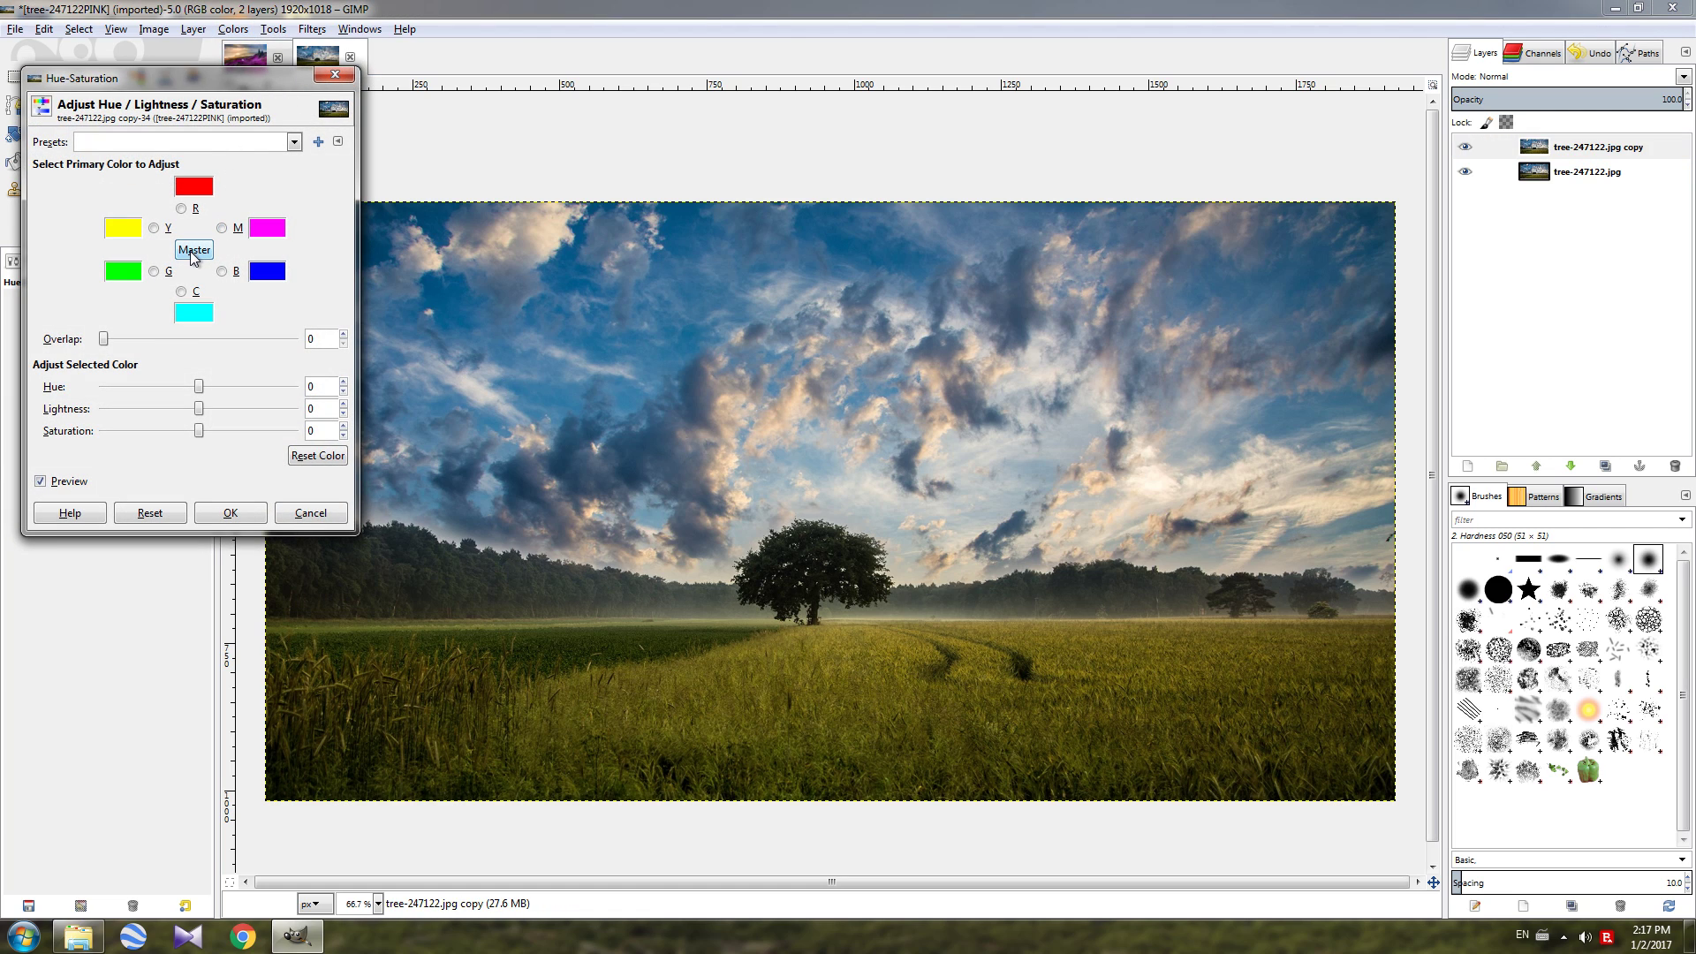
pyautogui.click(155, 230)
pyautogui.moveTo(200, 390); pyautogui.dragTo(166, 388)
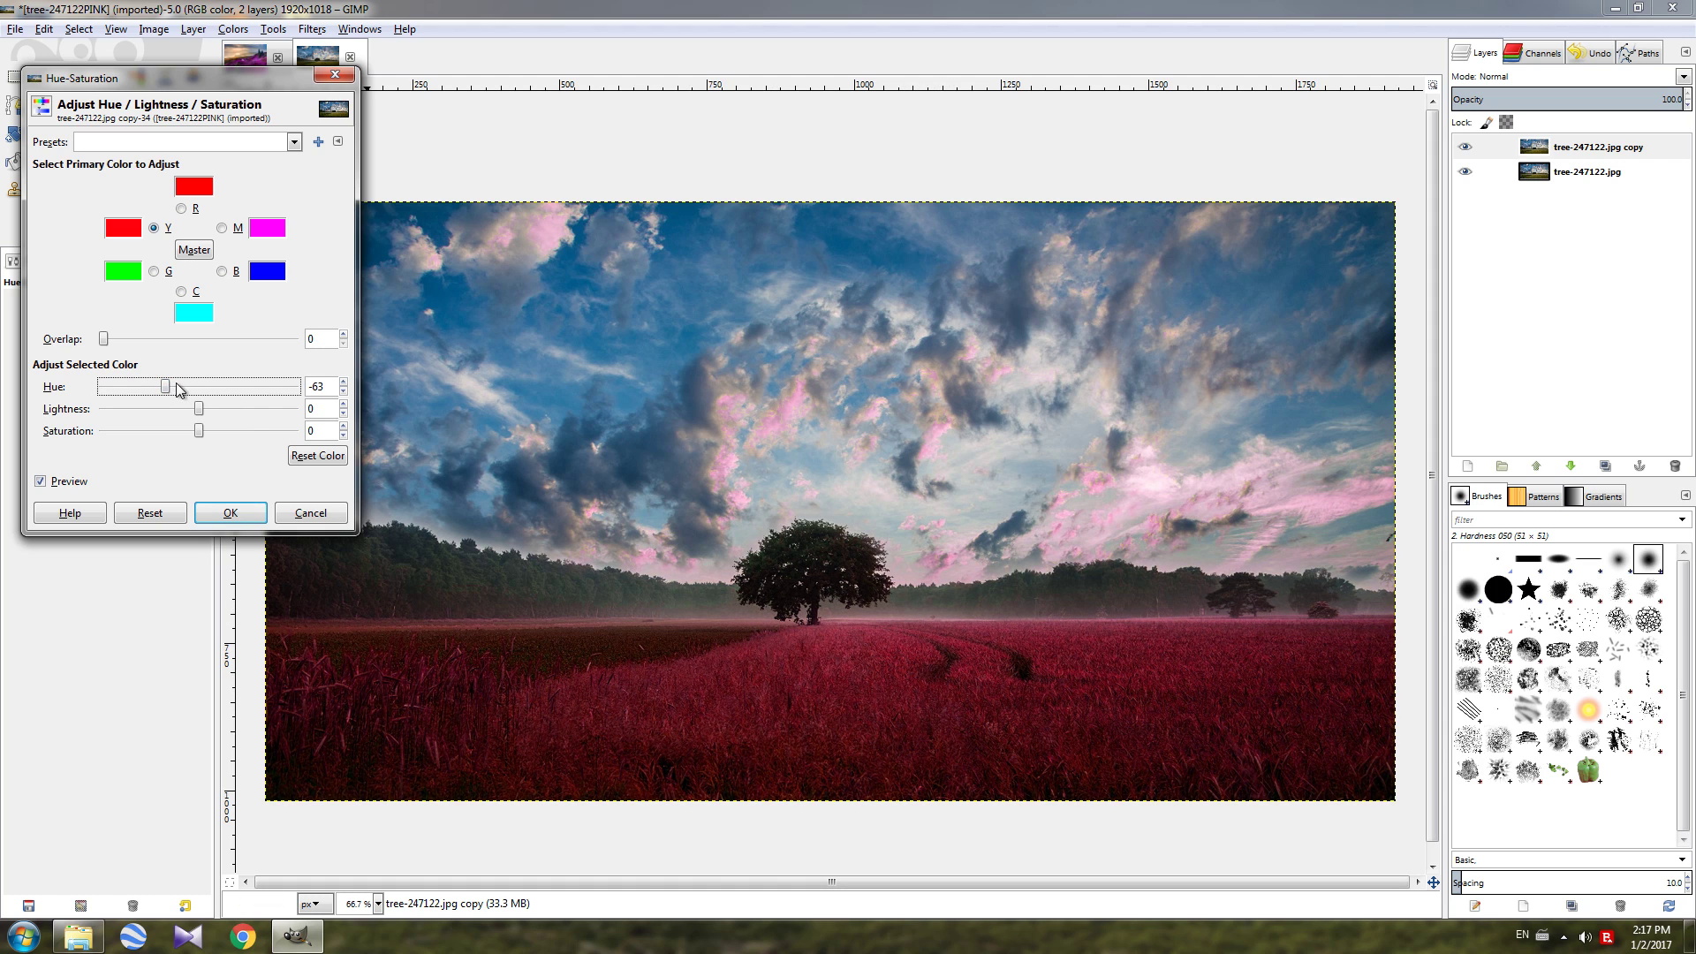
pyautogui.click(161, 388)
pyautogui.moveTo(150, 388)
pyautogui.mouseDown()
pyautogui.moveTo(125, 397)
pyautogui.moveTo(155, 394)
pyautogui.mouseUp()
pyautogui.click(231, 512)
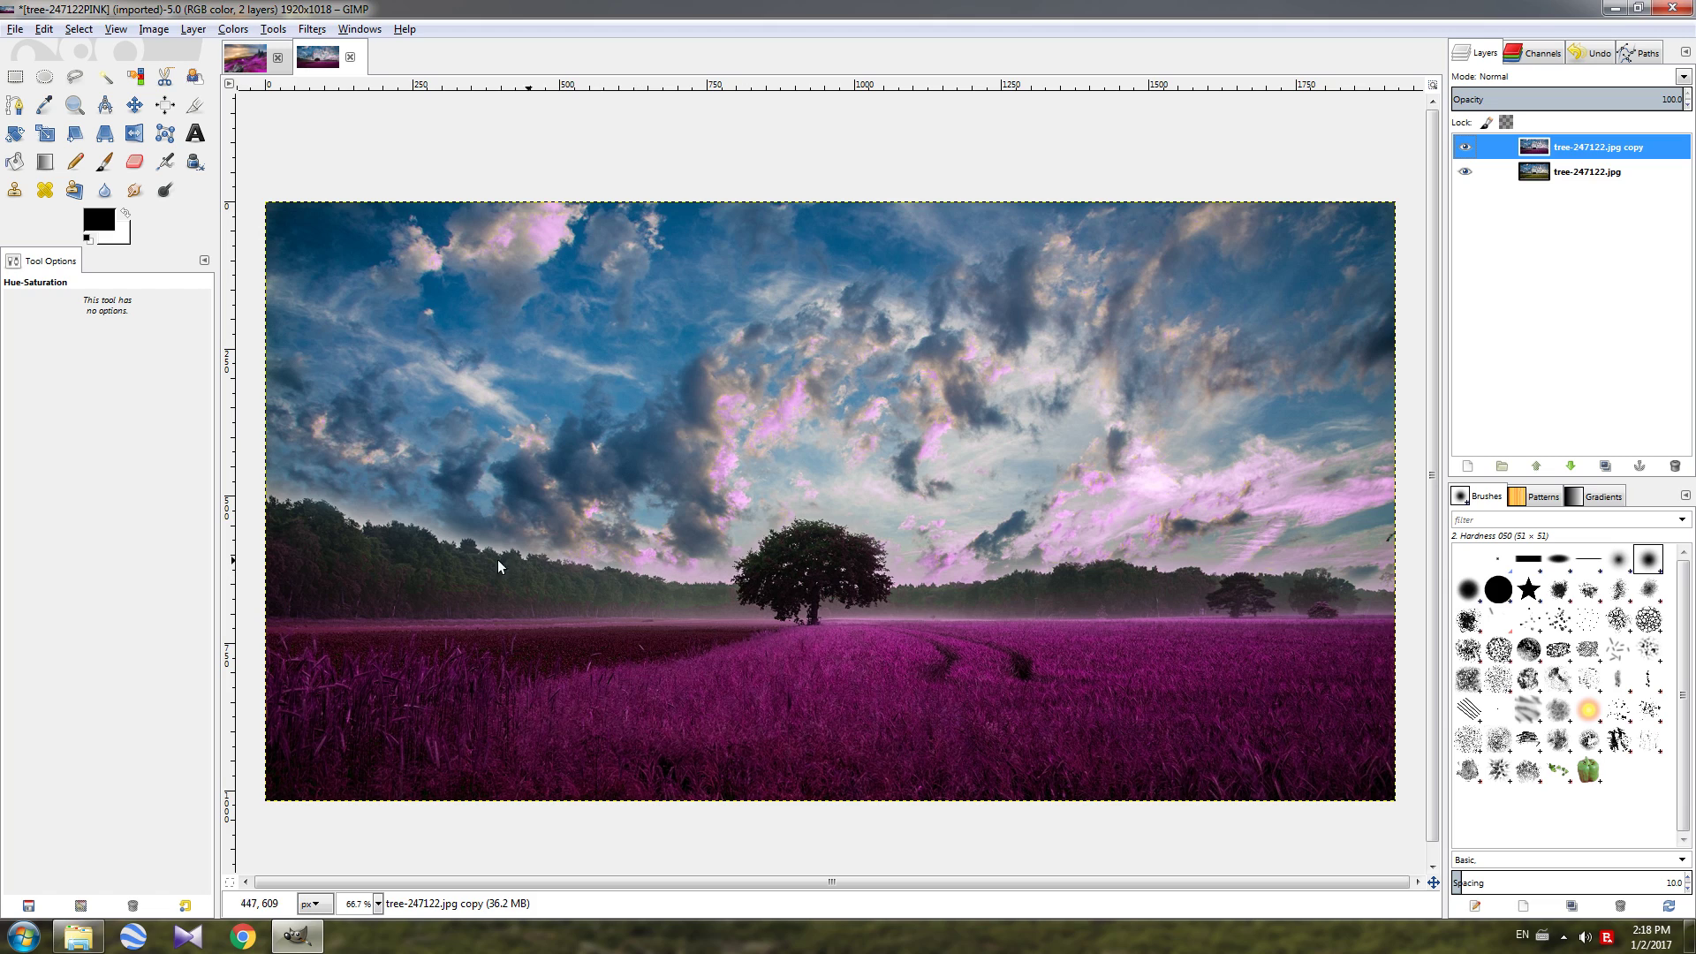
# - Add an alpha channel to the tree copy layer and pick the Eraser tool
pyautogui.rightClick(1547, 151)
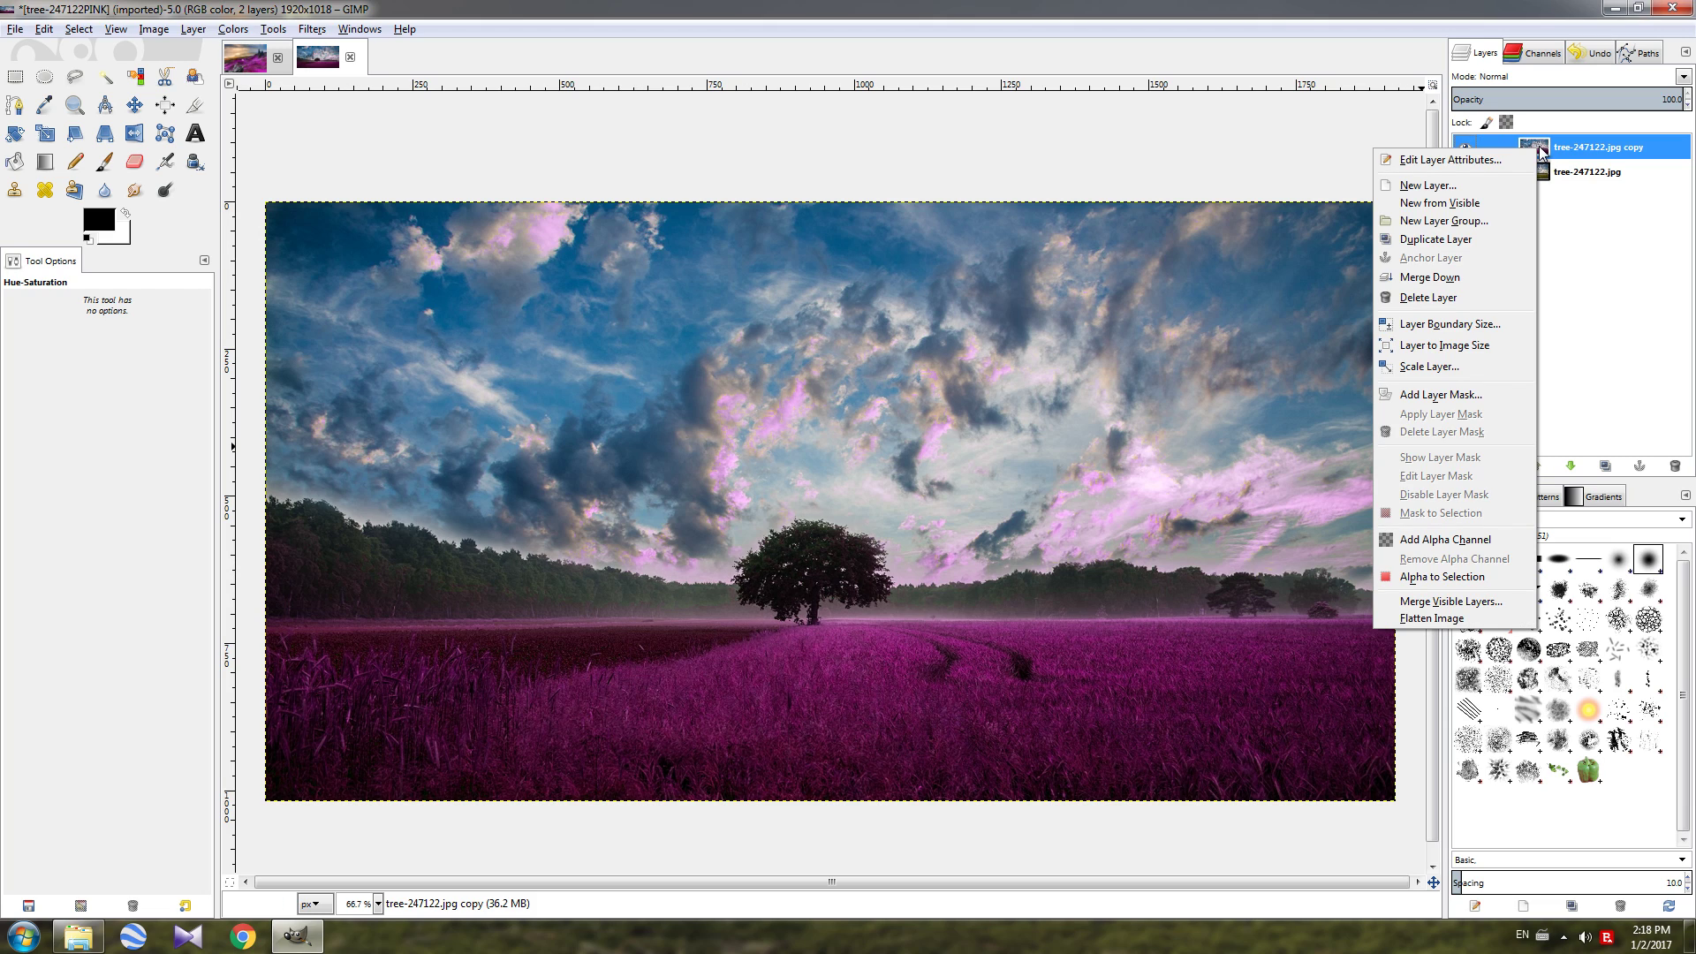
pyautogui.click(1444, 540)
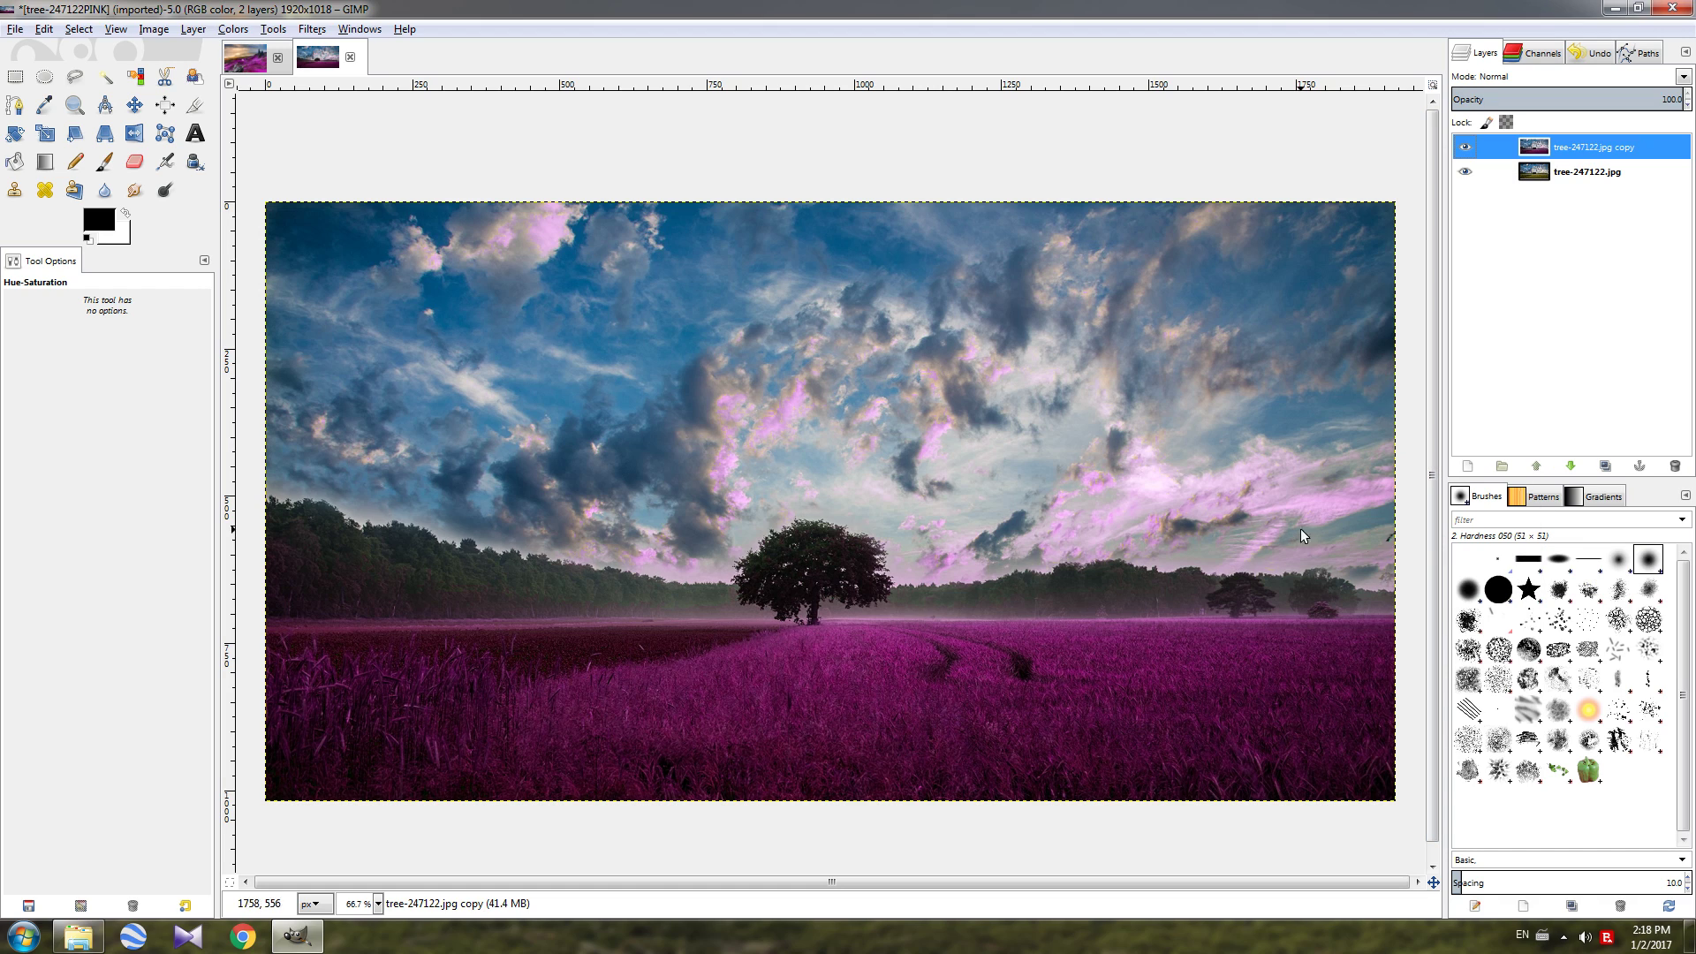
pyautogui.click(134, 163)
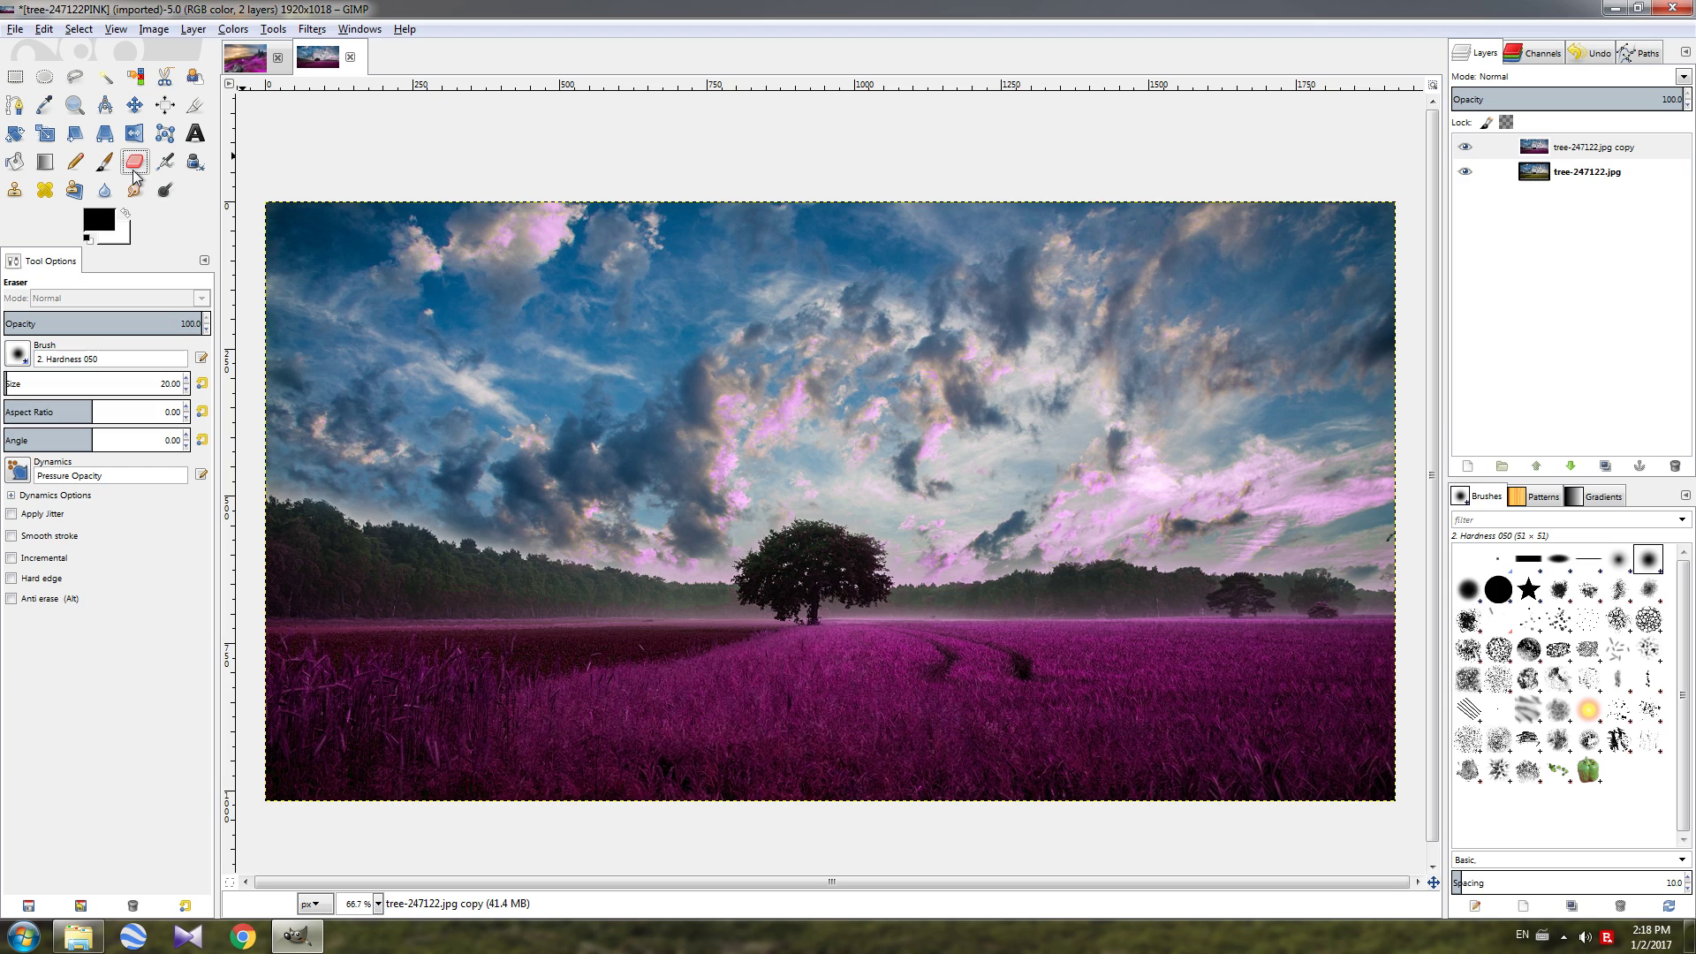
pyautogui.click(15, 383)
# - With an enlarged eraser, clear the pink from the clouds and treeline, then shrink the brush to about 80
pyautogui.moveTo(18, 385); pyautogui.dragTo(203, 393)
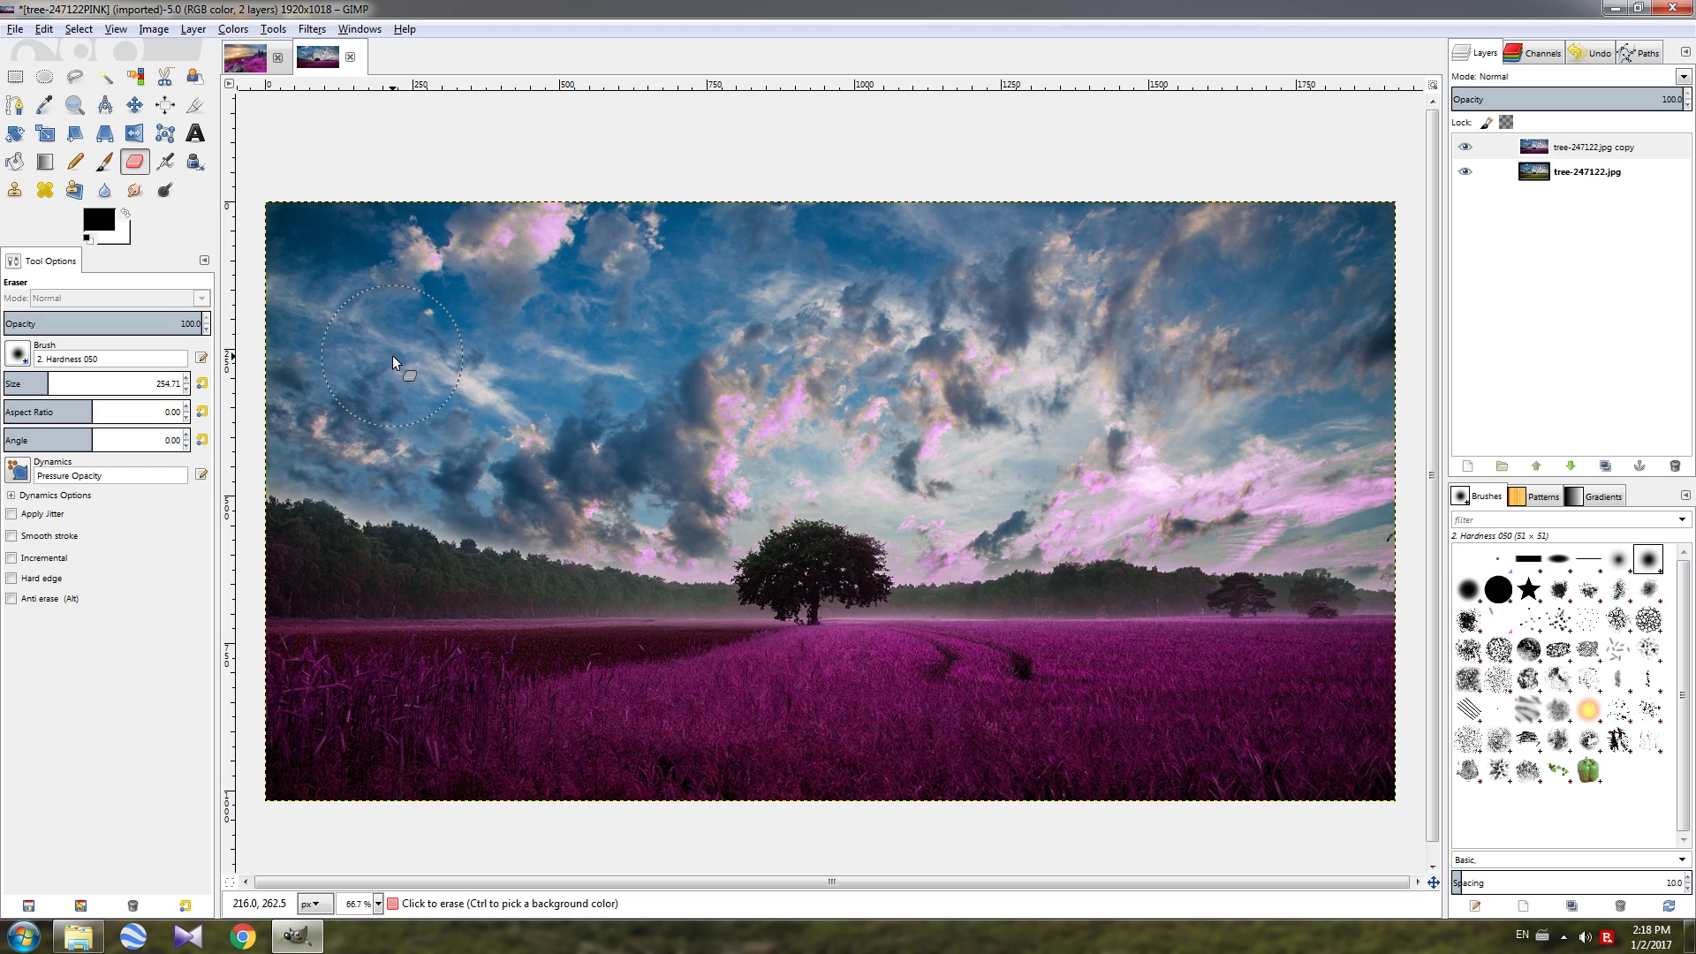
pyautogui.moveTo(534, 250)
pyautogui.mouseDown()
pyautogui.moveTo(627, 230)
pyautogui.moveTo(416, 231)
pyautogui.moveTo(601, 241)
pyautogui.mouseUp()
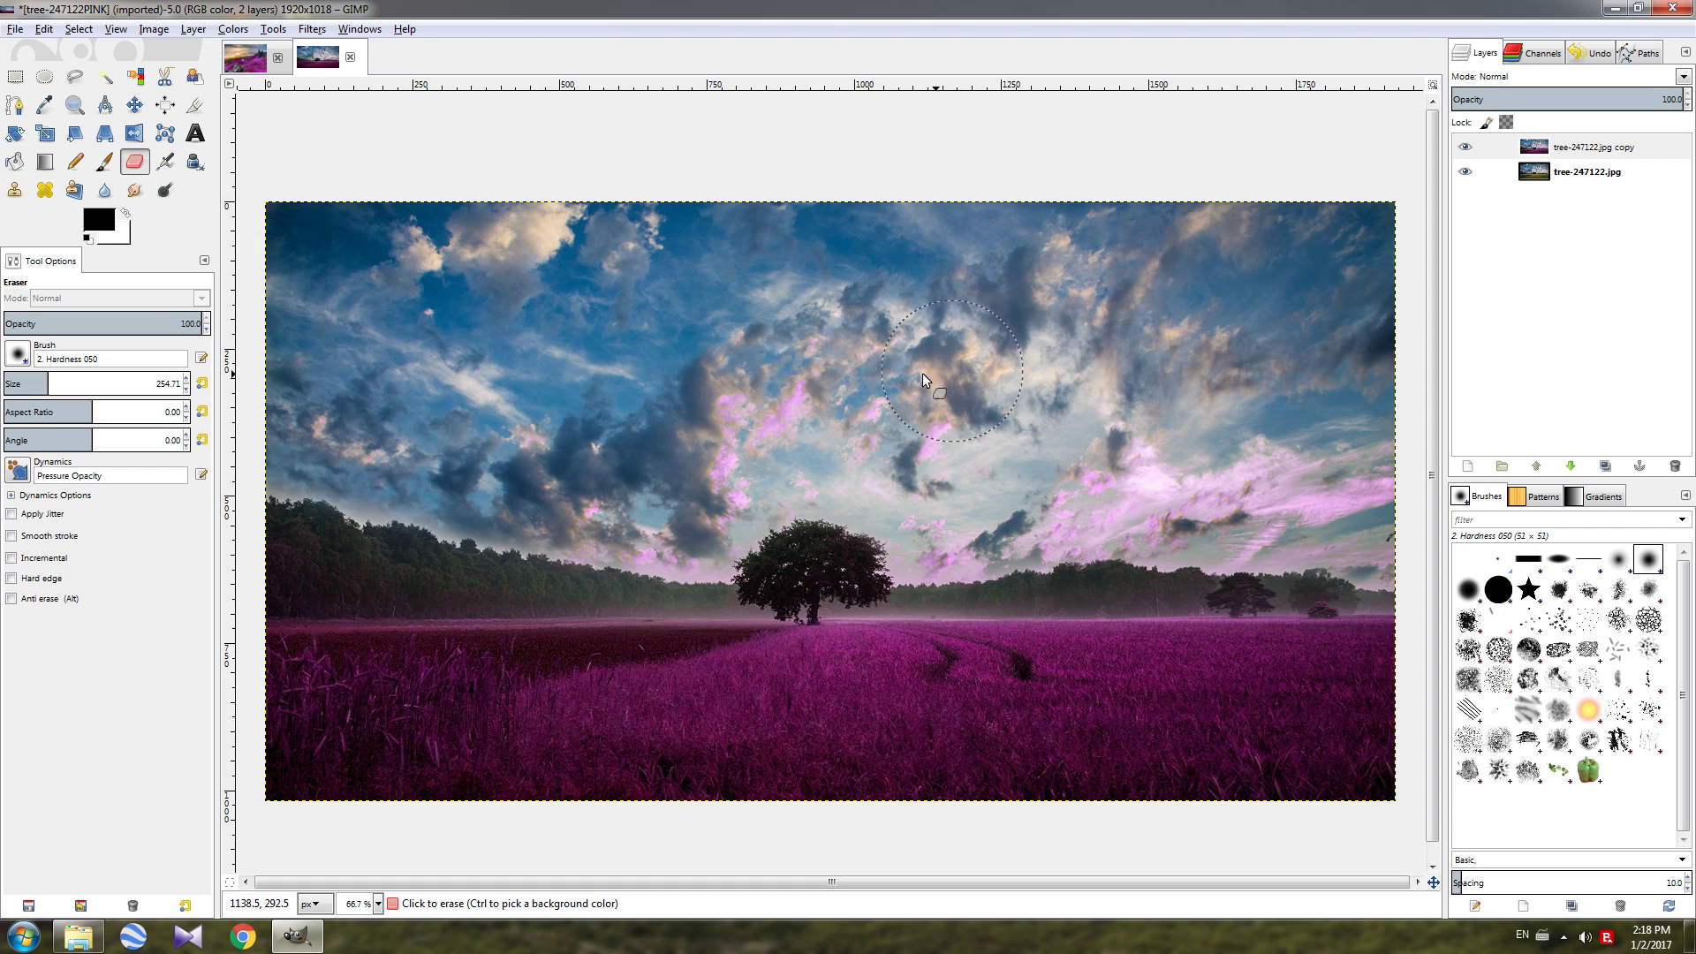
pyautogui.moveTo(565, 415)
pyautogui.mouseDown()
pyautogui.moveTo(1131, 424)
pyautogui.moveTo(625, 479)
pyautogui.moveTo(835, 476)
pyautogui.moveTo(480, 455)
pyautogui.moveTo(505, 391)
pyautogui.mouseUp()
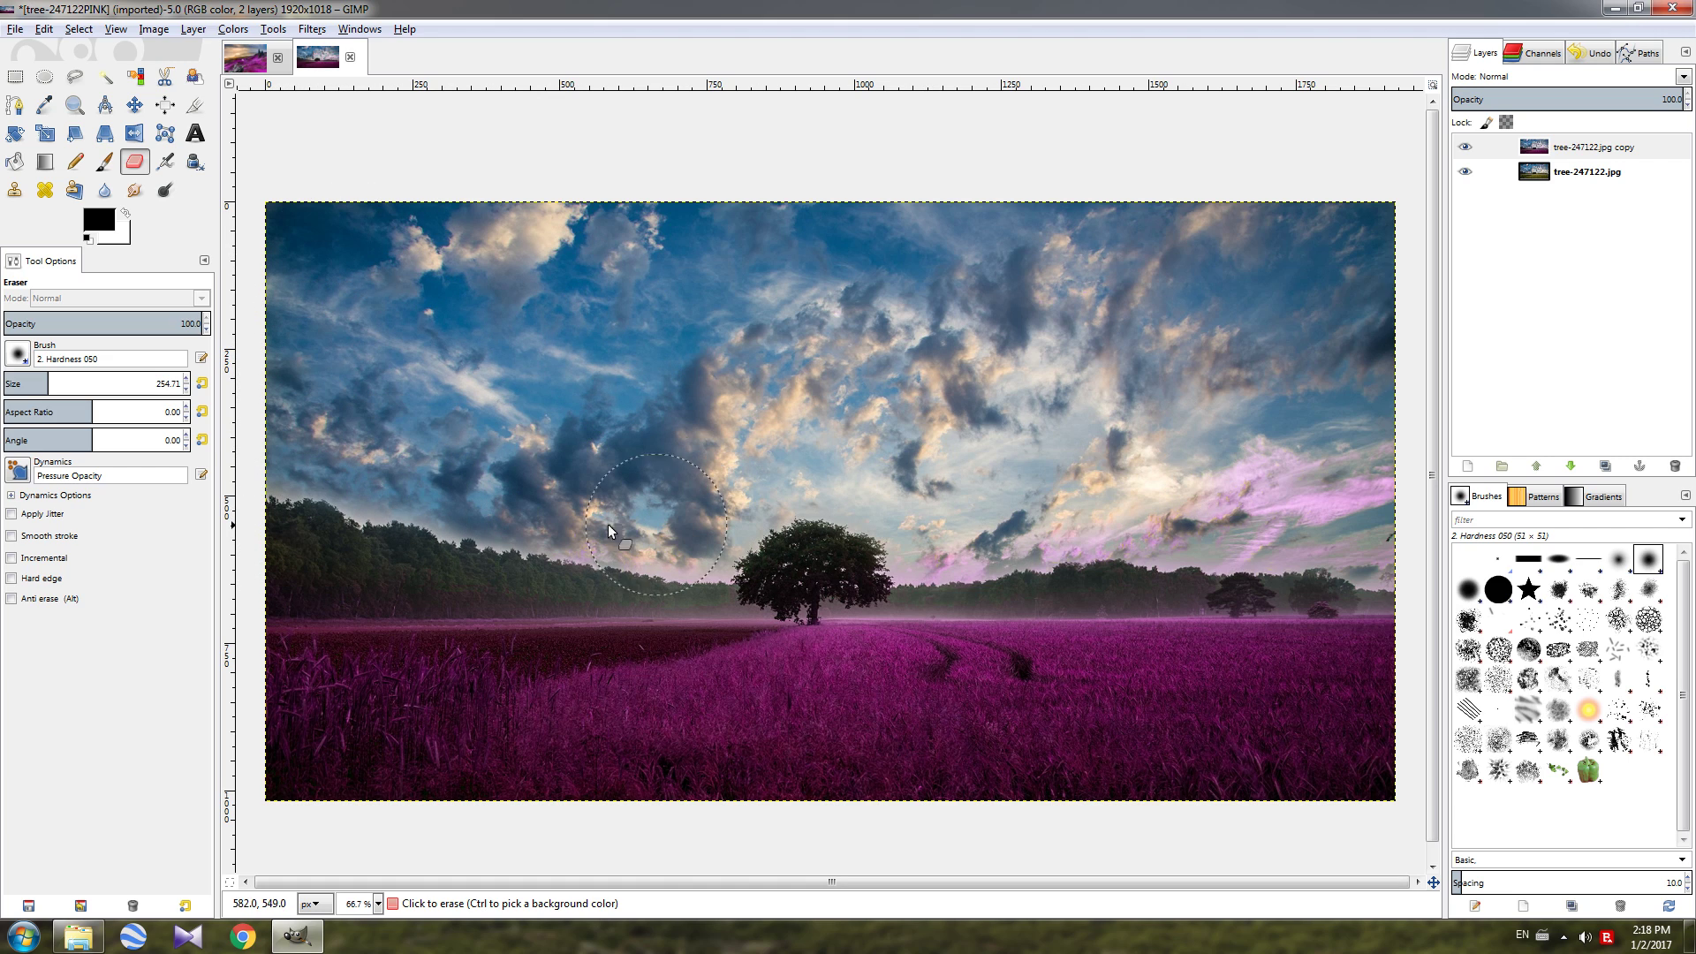
pyautogui.moveTo(1085, 505); pyautogui.dragTo(1411, 475)
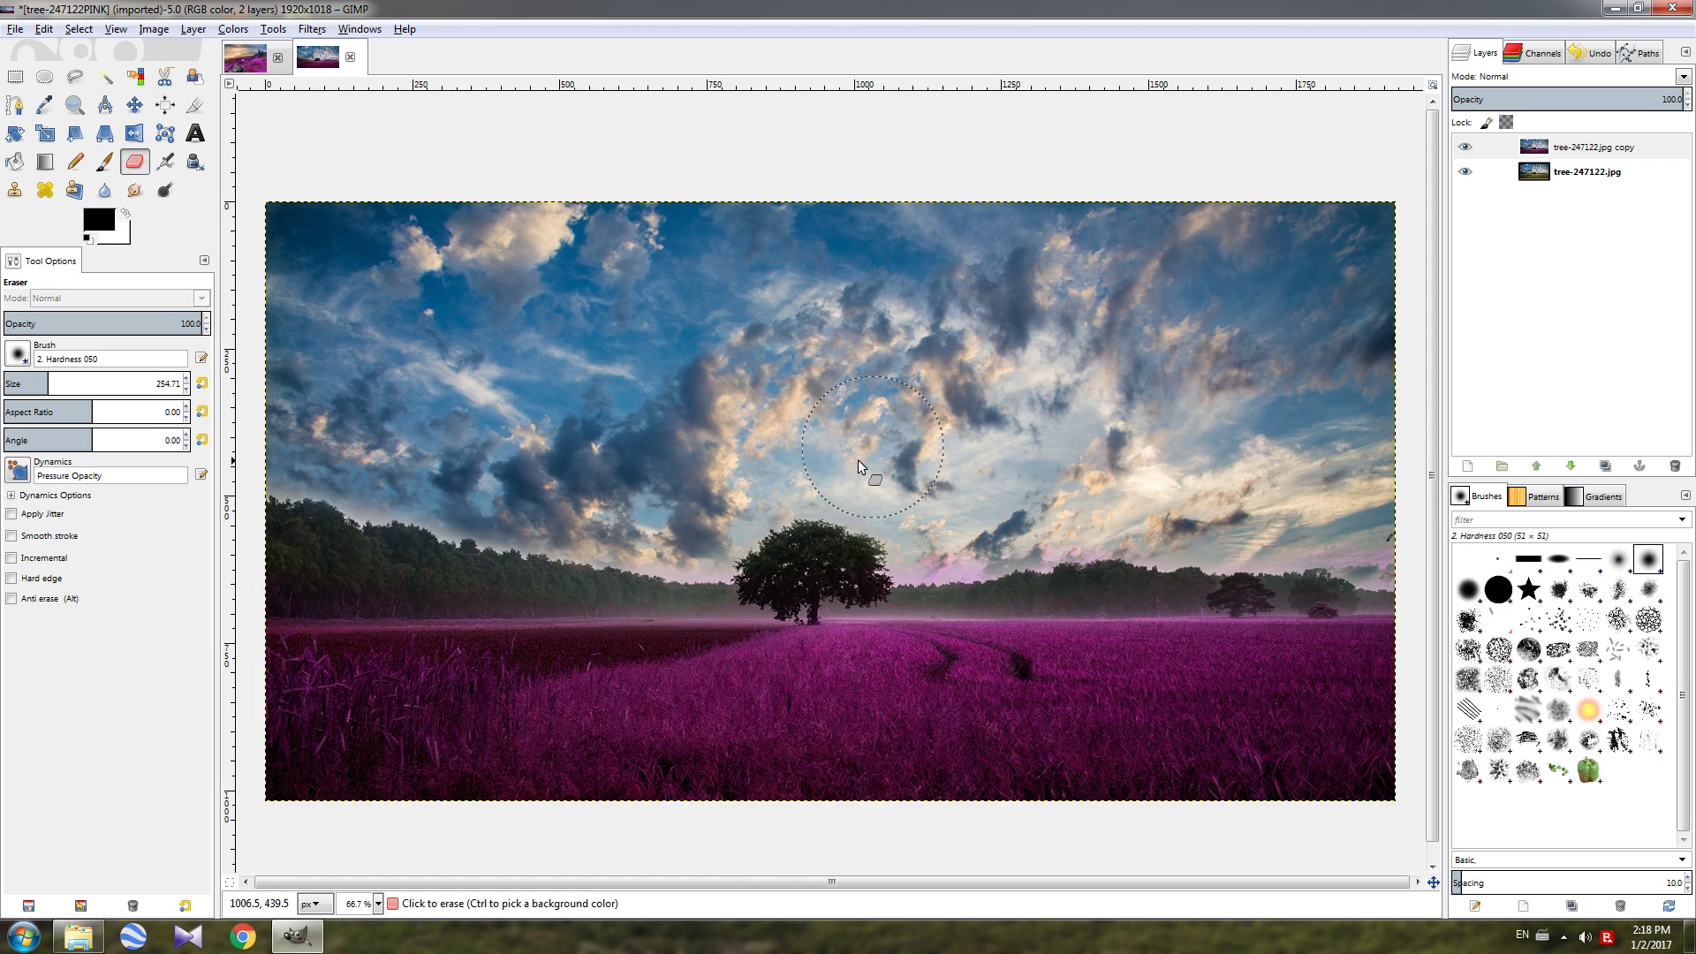
pyautogui.moveTo(1114, 510)
pyautogui.mouseDown()
pyautogui.moveTo(1396, 521)
pyautogui.moveTo(685, 528)
pyautogui.moveTo(273, 511)
pyautogui.mouseUp()
pyautogui.moveTo(23, 380); pyautogui.dragTo(19, 380)
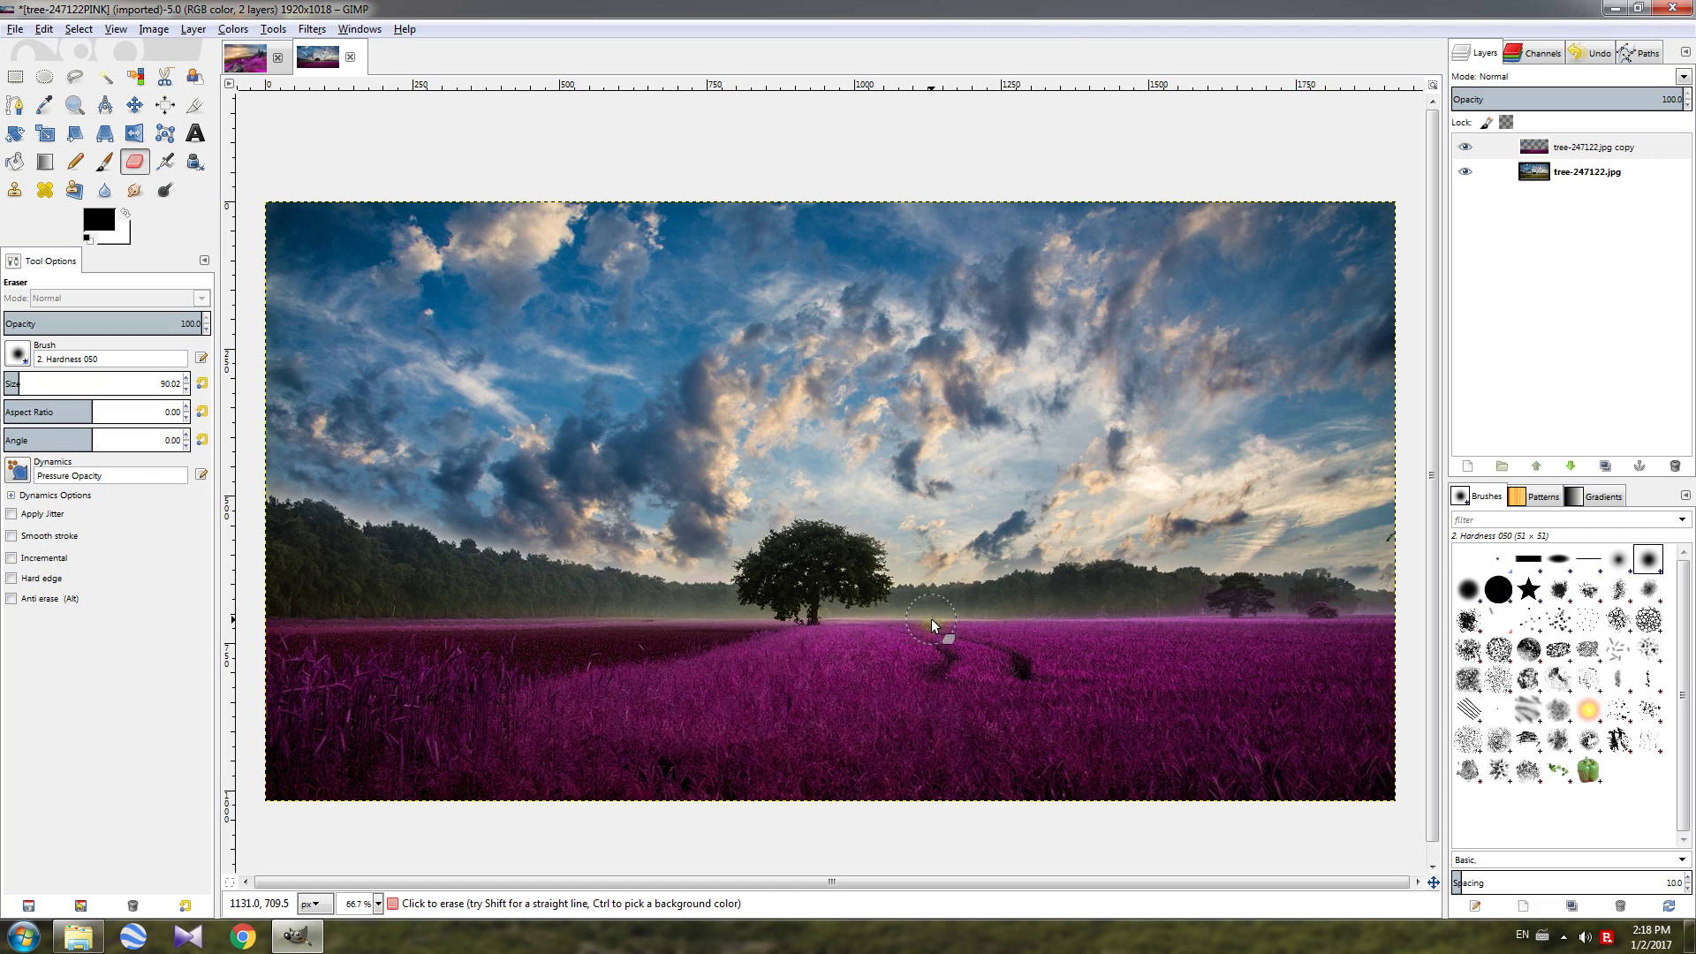
# - Restore the pink over the yellow field patch using Anti erase, then turn Anti erase off
pyautogui.click(37, 600)
pyautogui.click(903, 658)
pyautogui.click(33, 599)
pyautogui.click(247, 60)
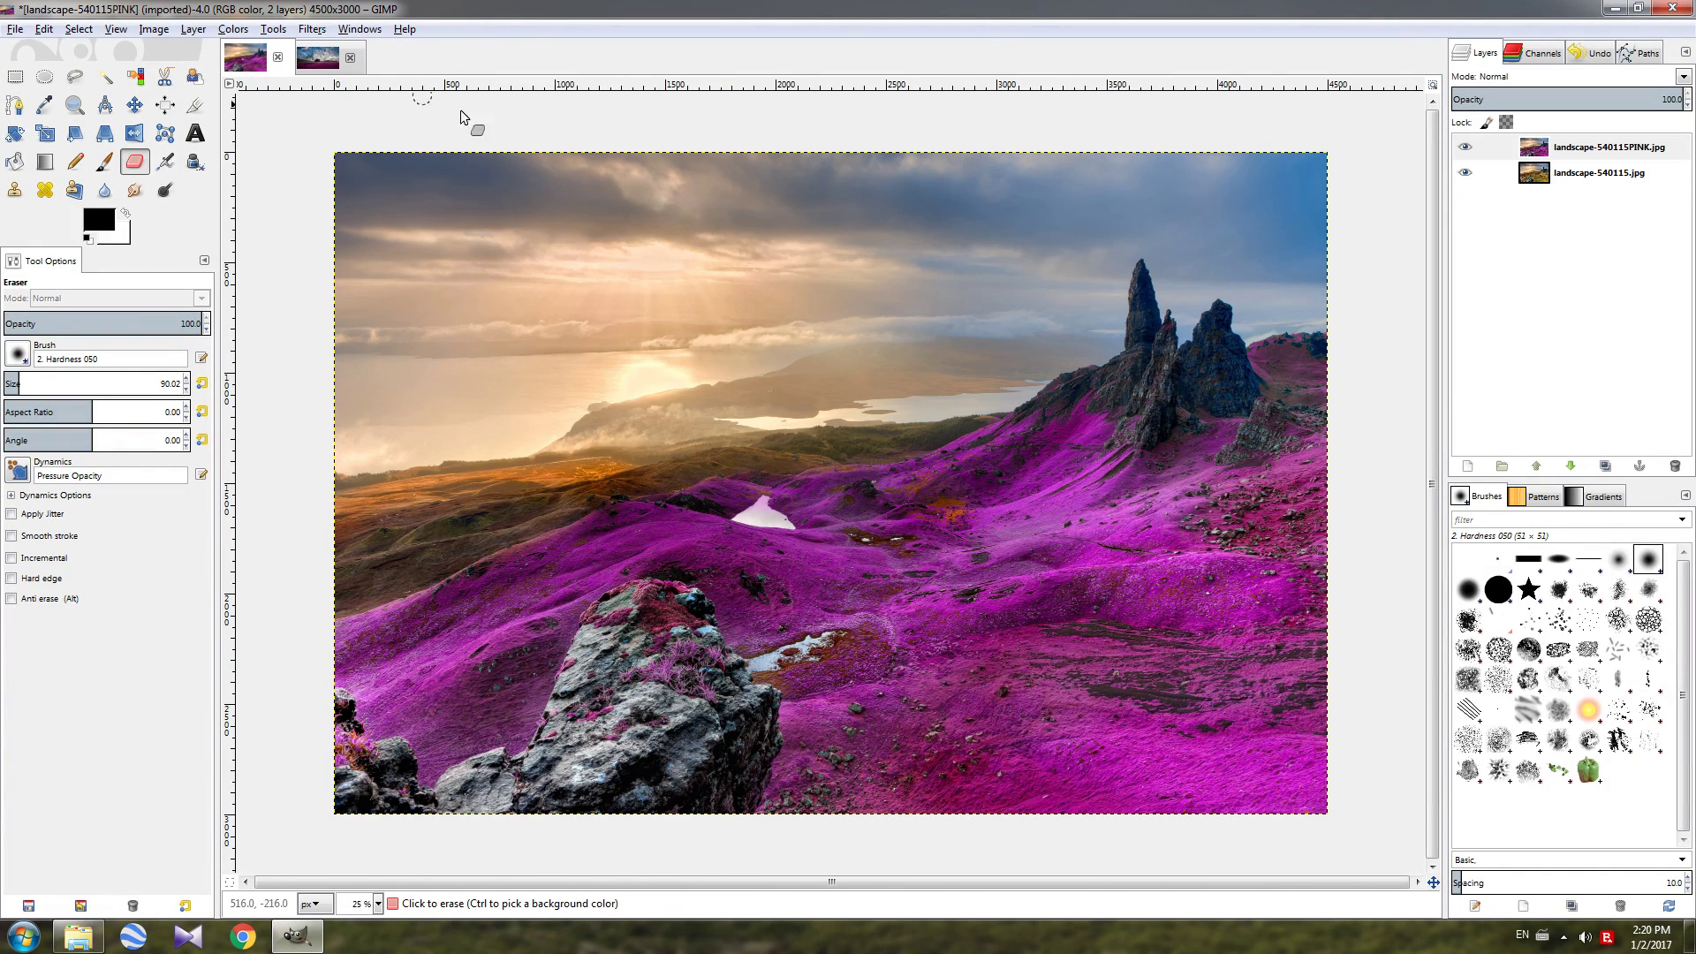
# - Delete the landscape-540115PINK.jpg layer and duplicate the original landscape-540115.jpg layer
pyautogui.click(1498, 149)
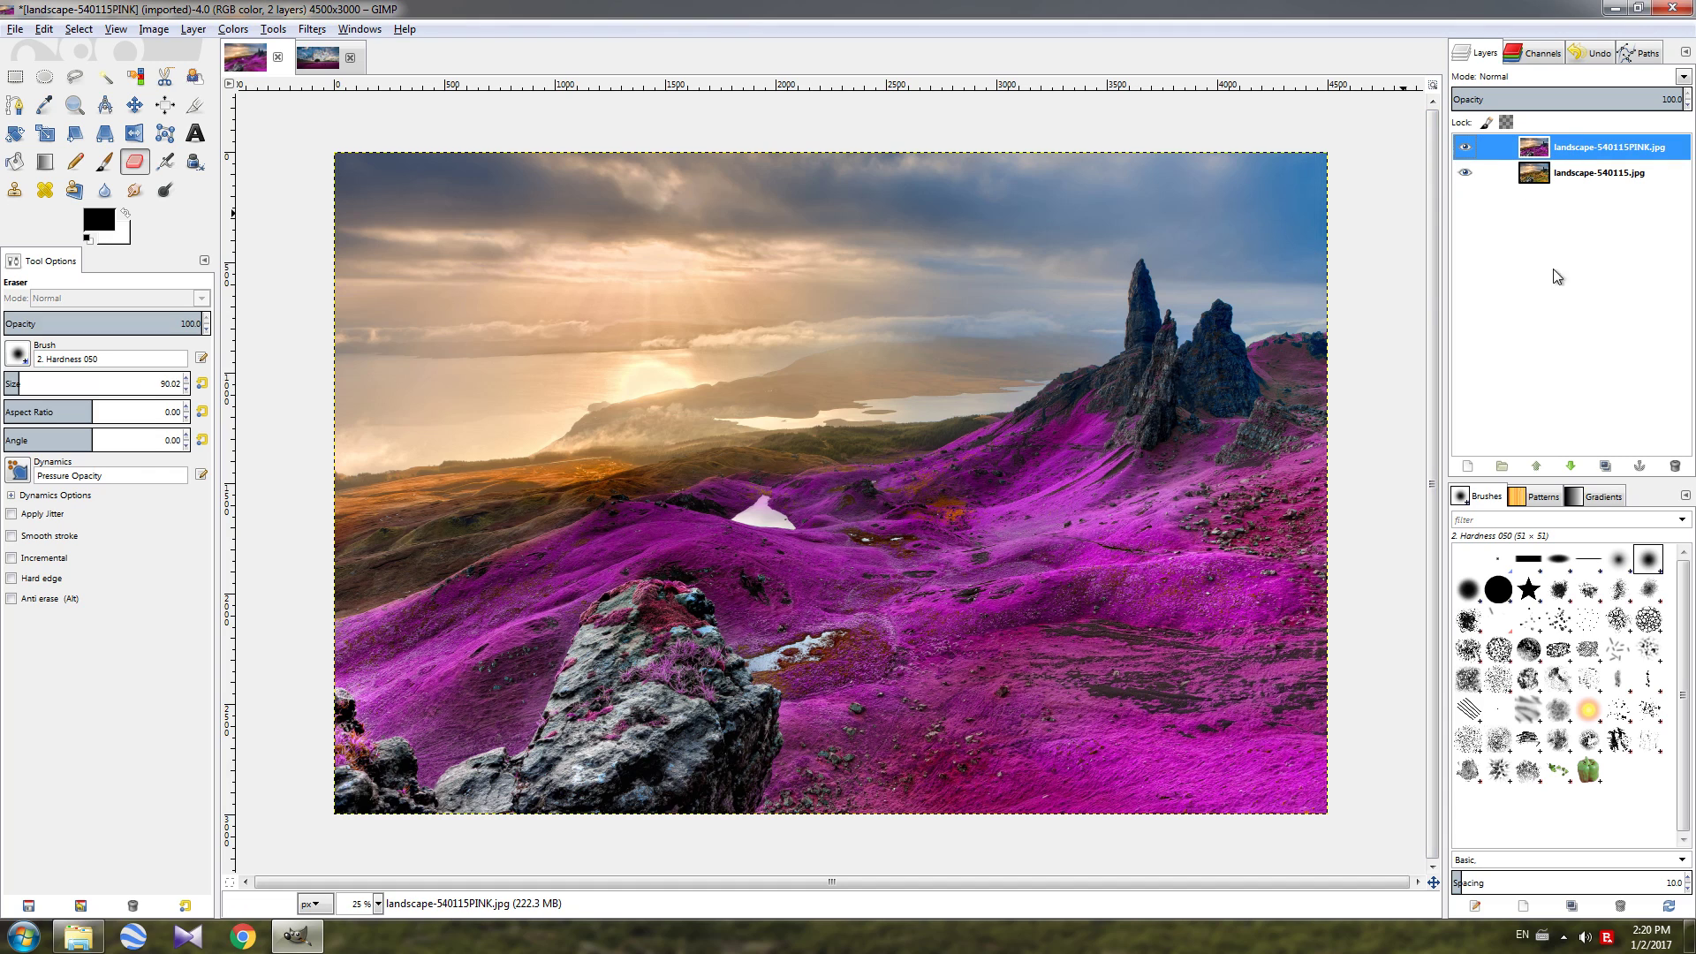
pyautogui.click(1675, 466)
pyautogui.click(1605, 465)
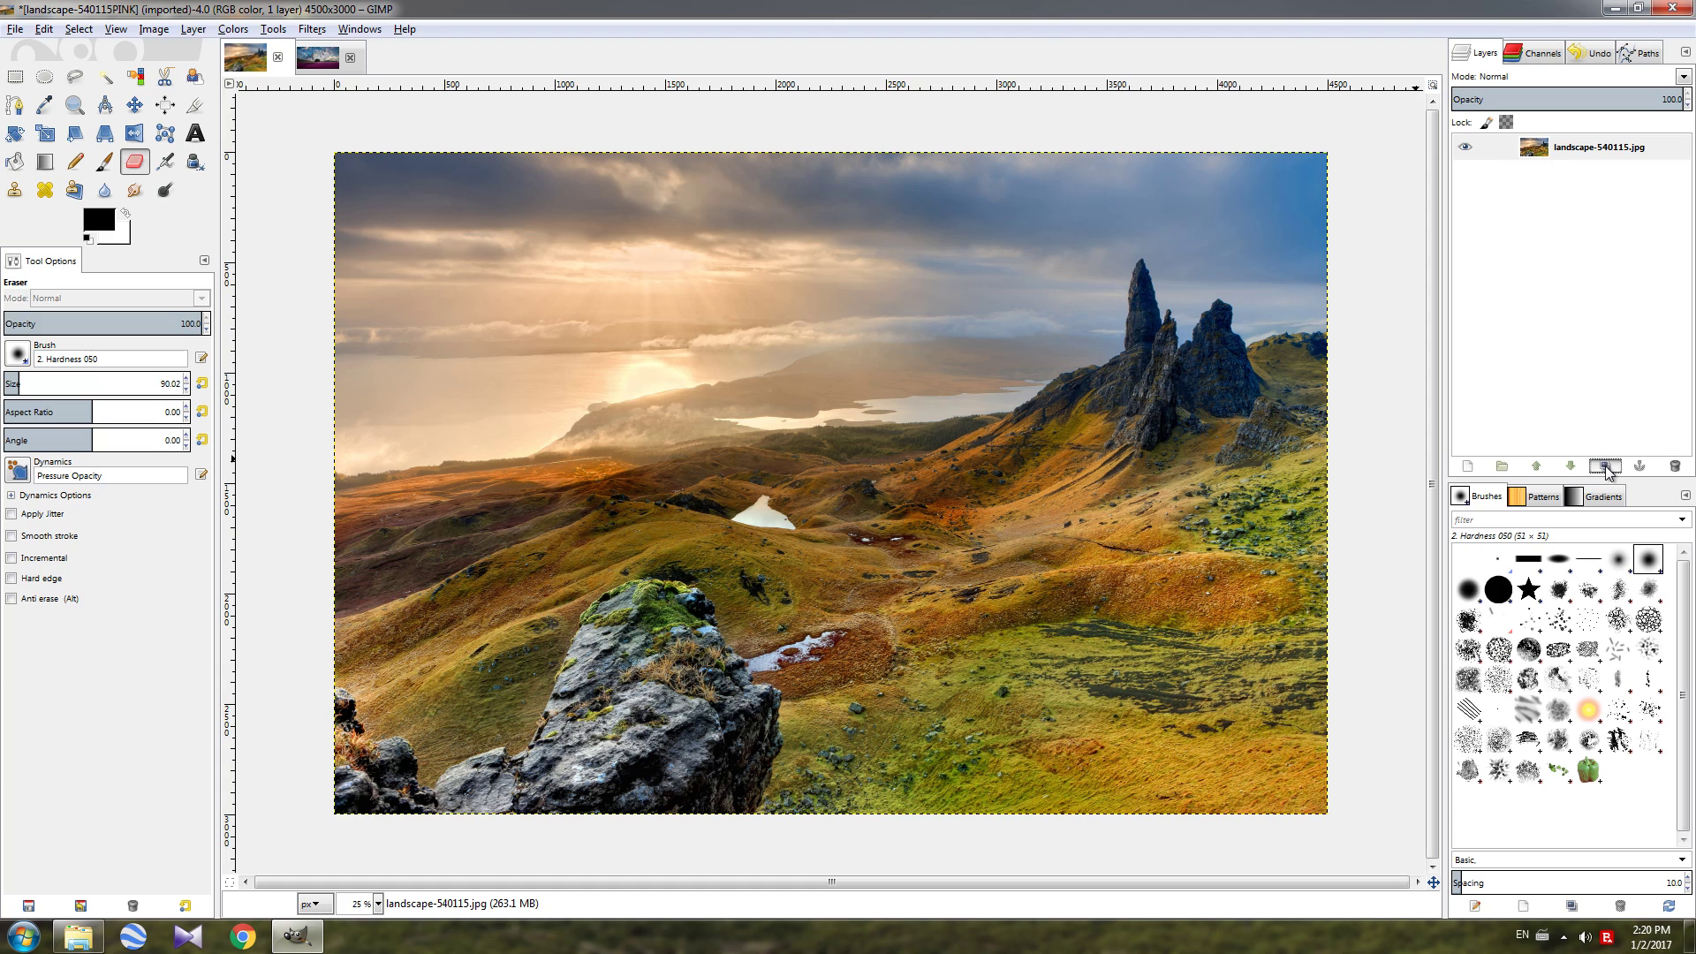
pyautogui.click(1572, 150)
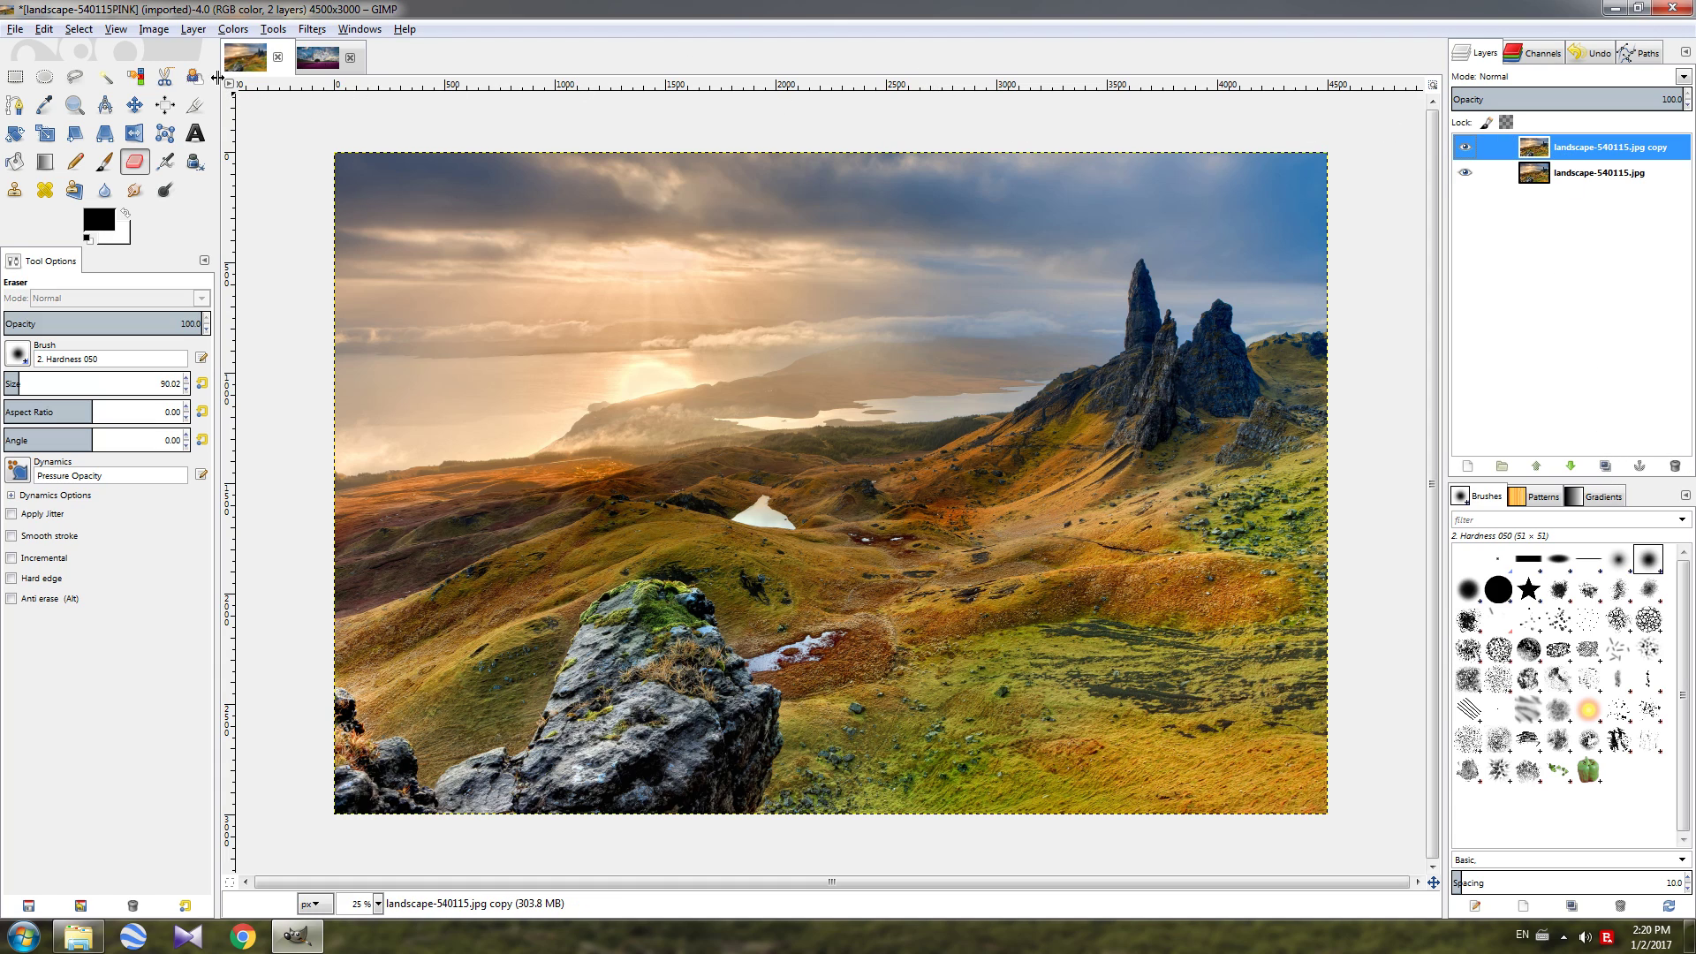
pyautogui.click(233, 29)
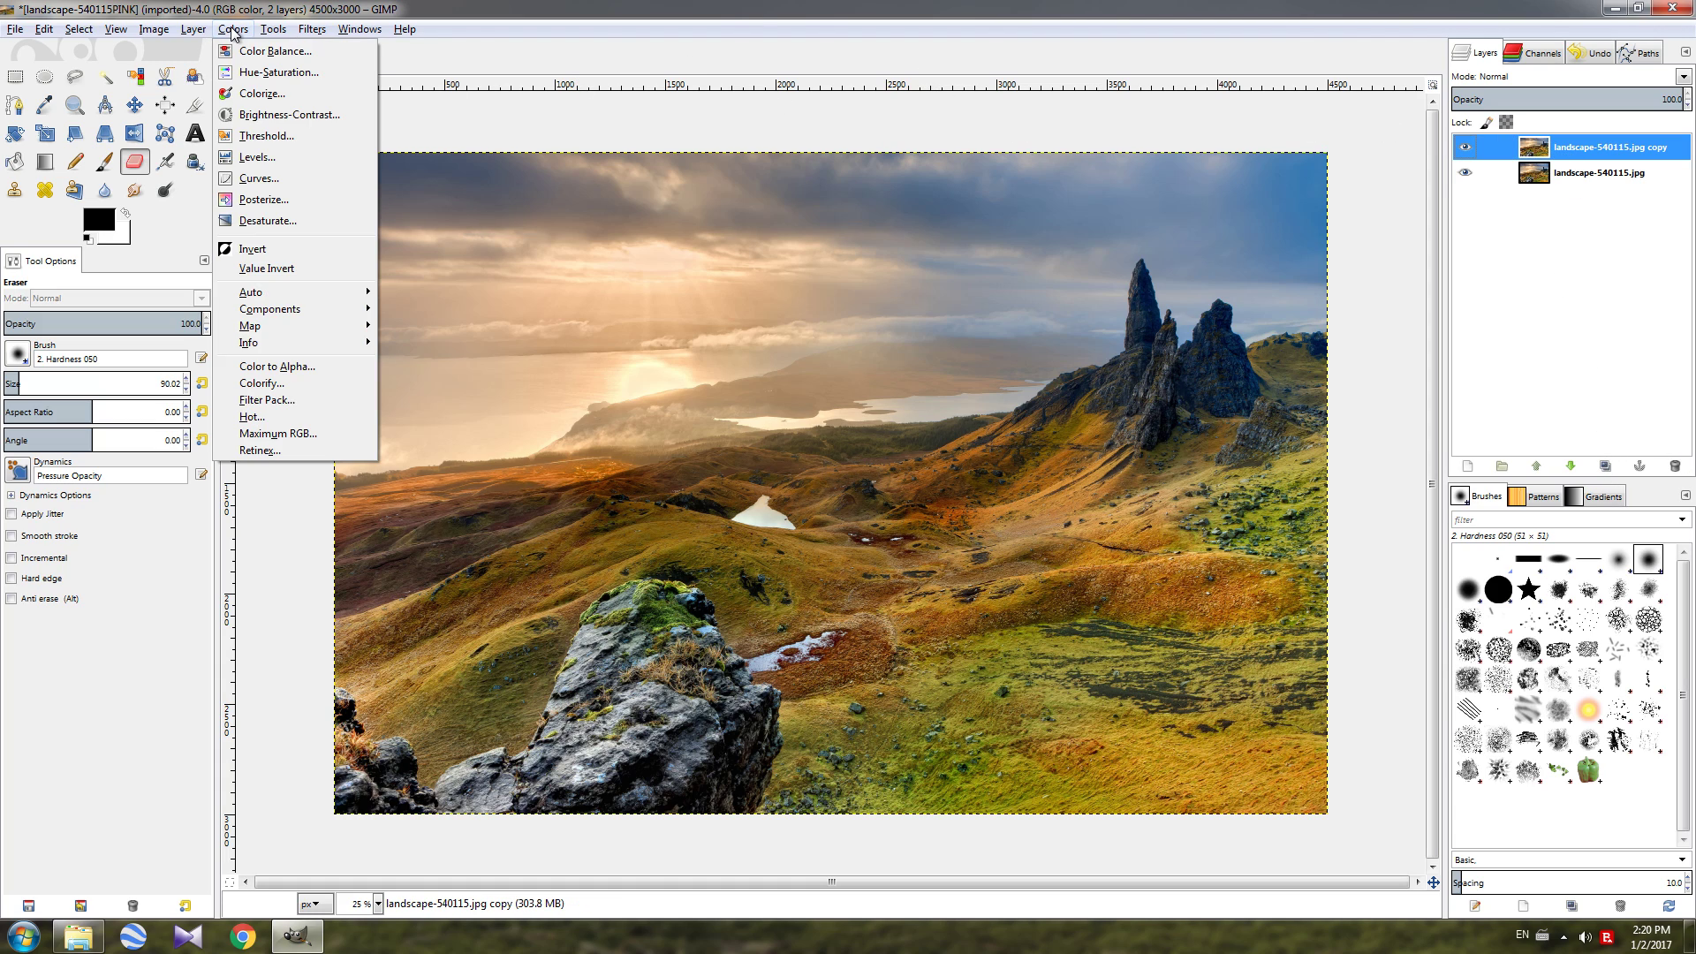
pyautogui.click(269, 73)
# - Set the landscape copy's yellow hue to -77 and green hue to -85, turning the hills magenta
pyautogui.click(156, 229)
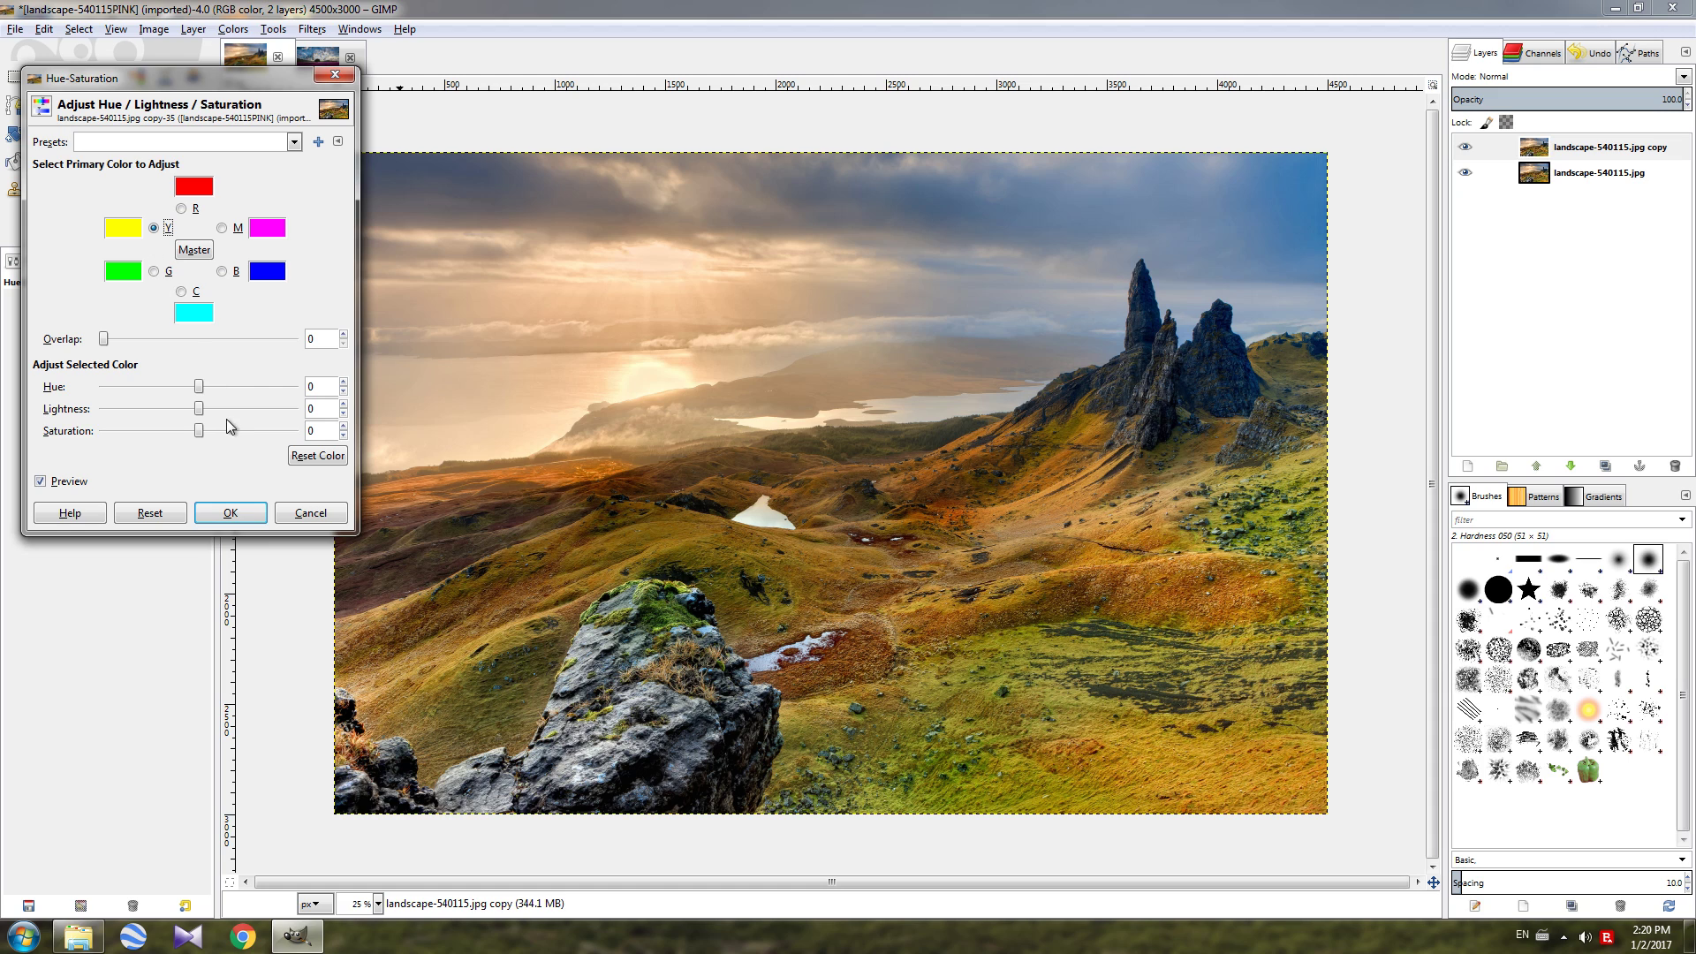
pyautogui.moveTo(198, 386); pyautogui.dragTo(156, 399)
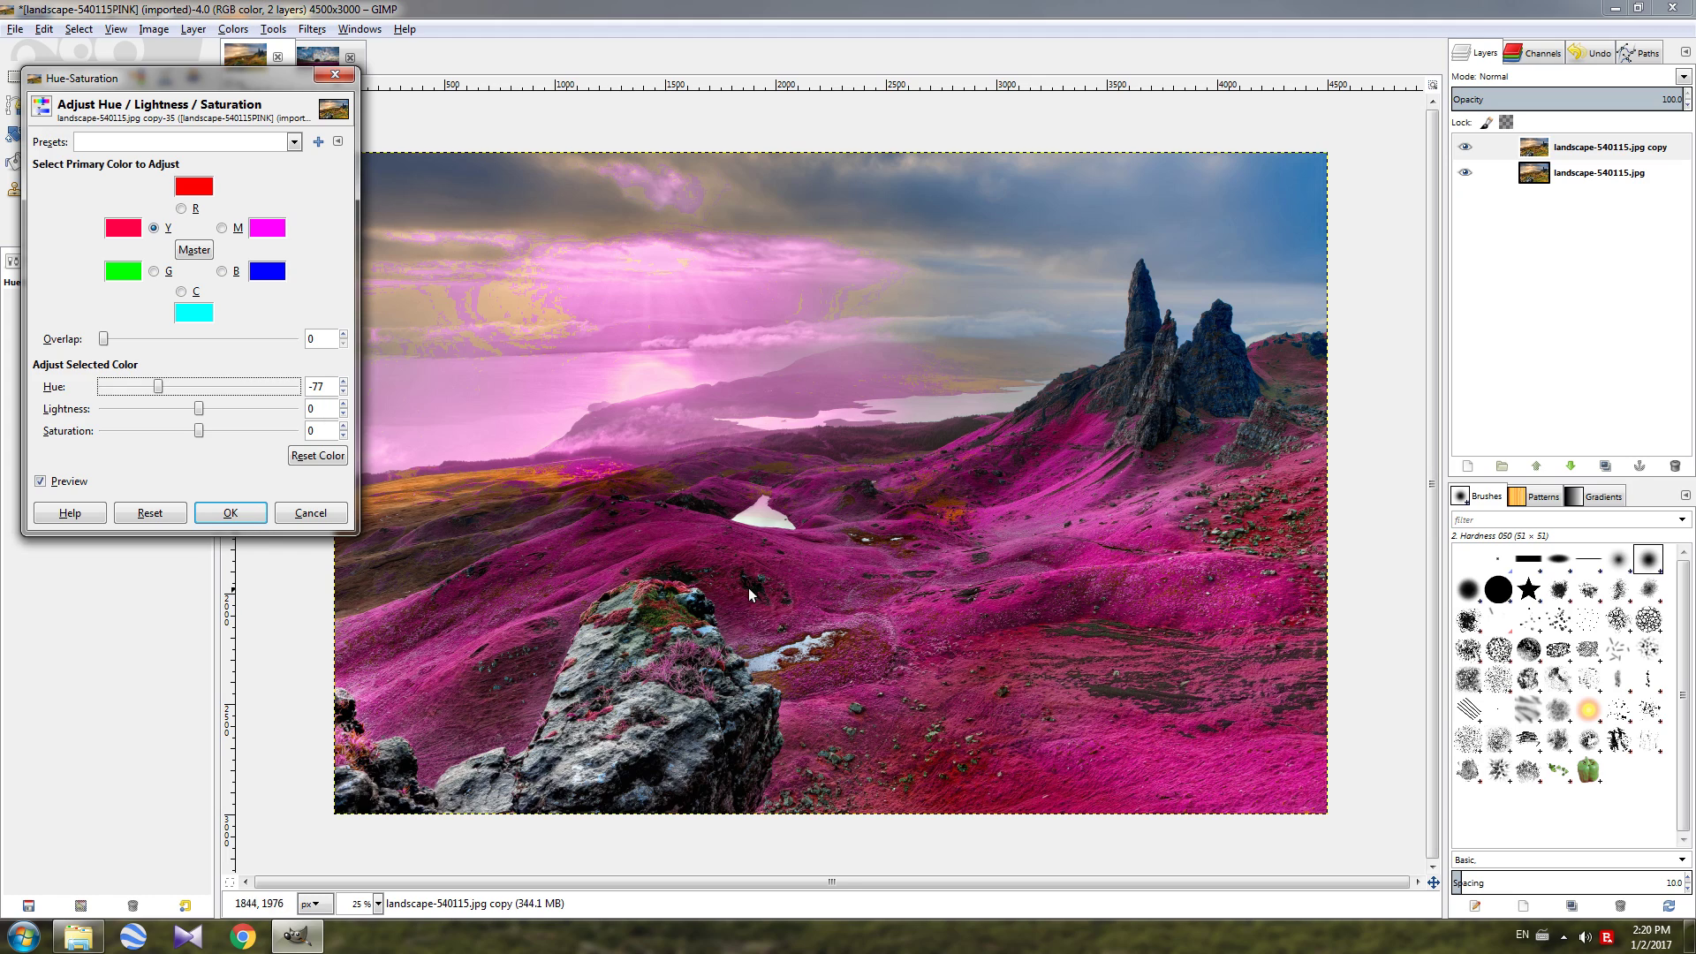
pyautogui.click(155, 272)
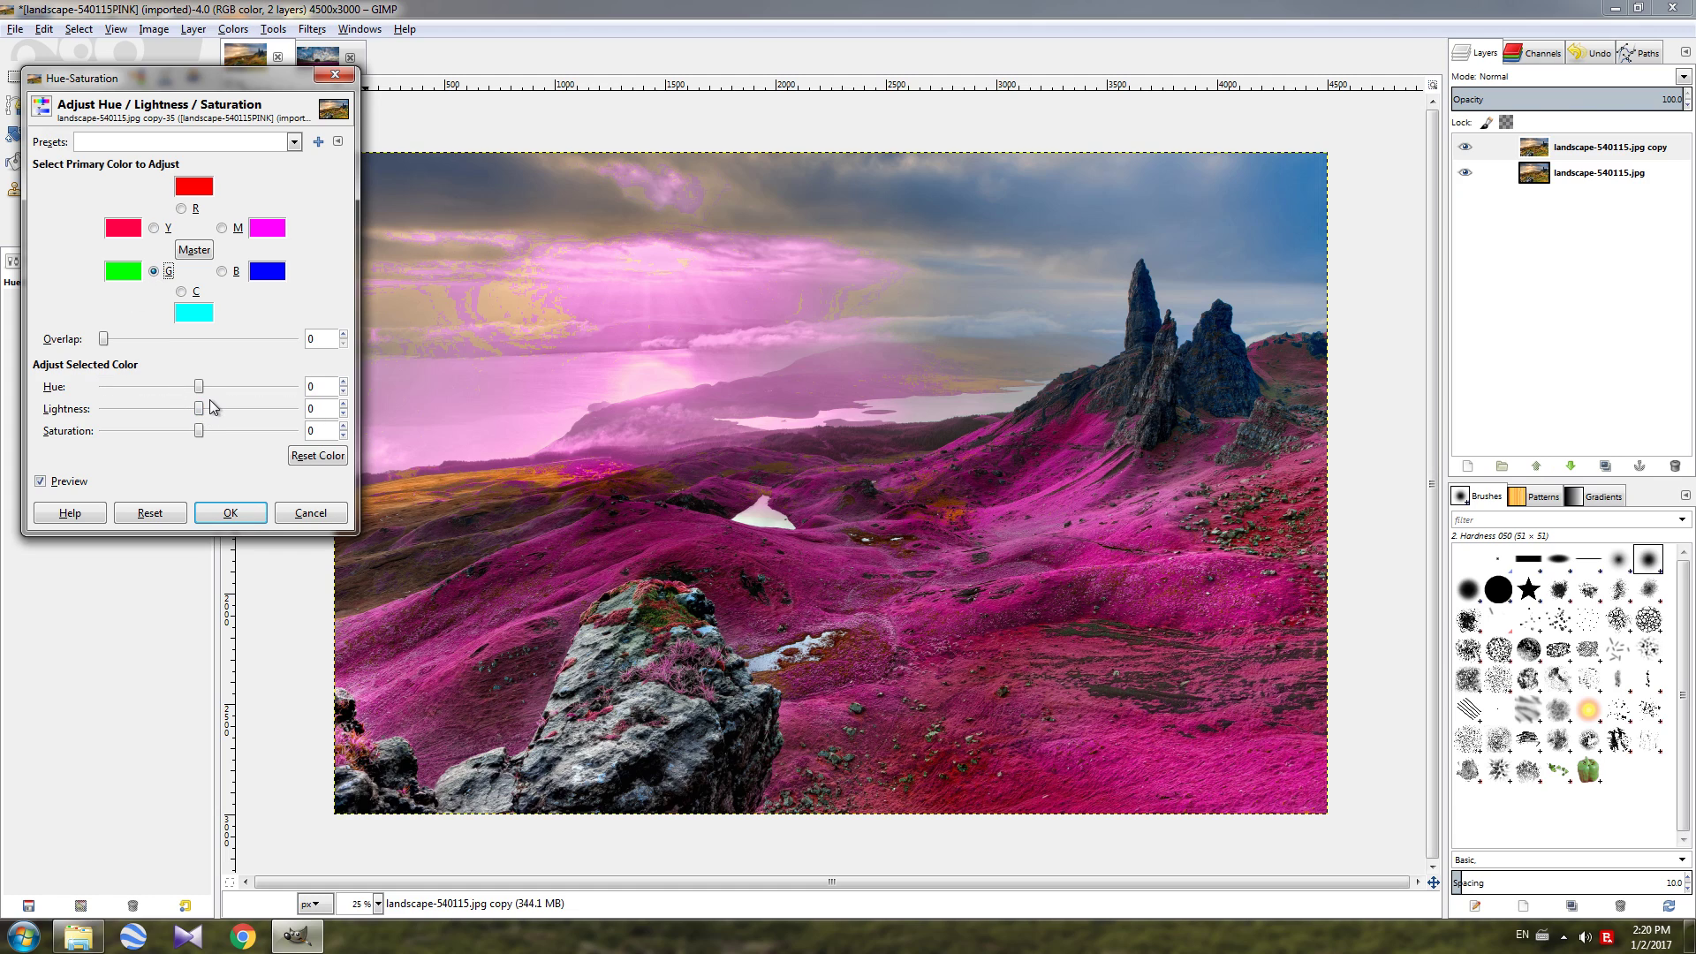
pyautogui.moveTo(199, 388); pyautogui.dragTo(155, 390)
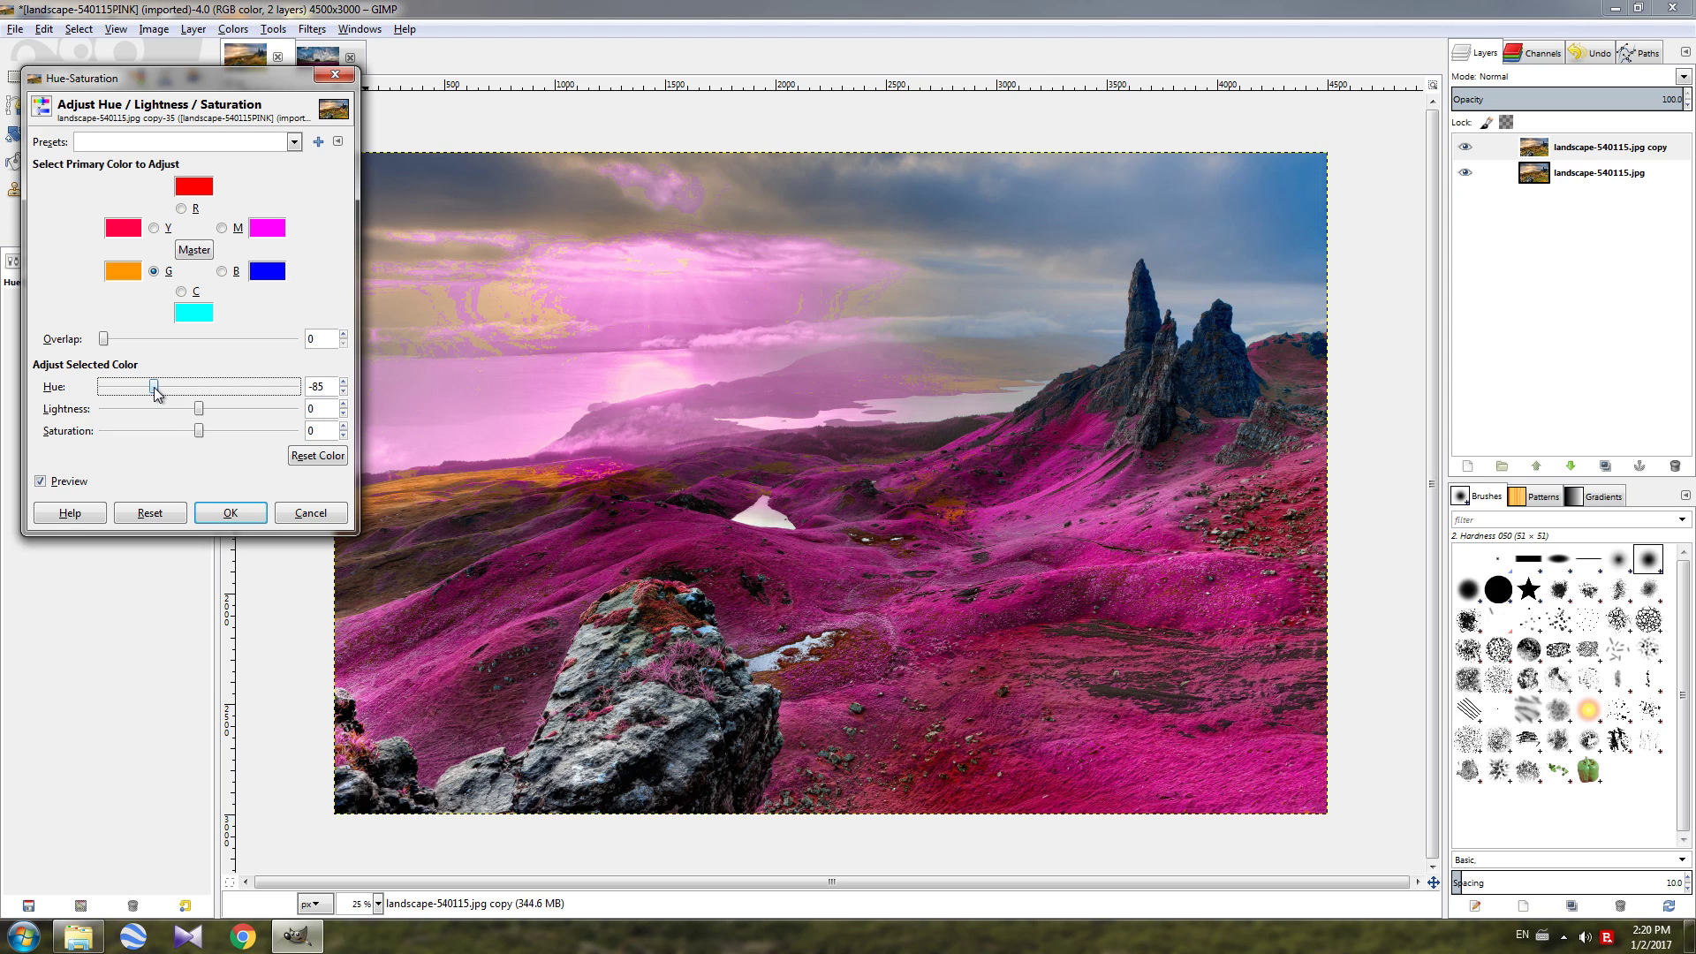
pyautogui.click(233, 514)
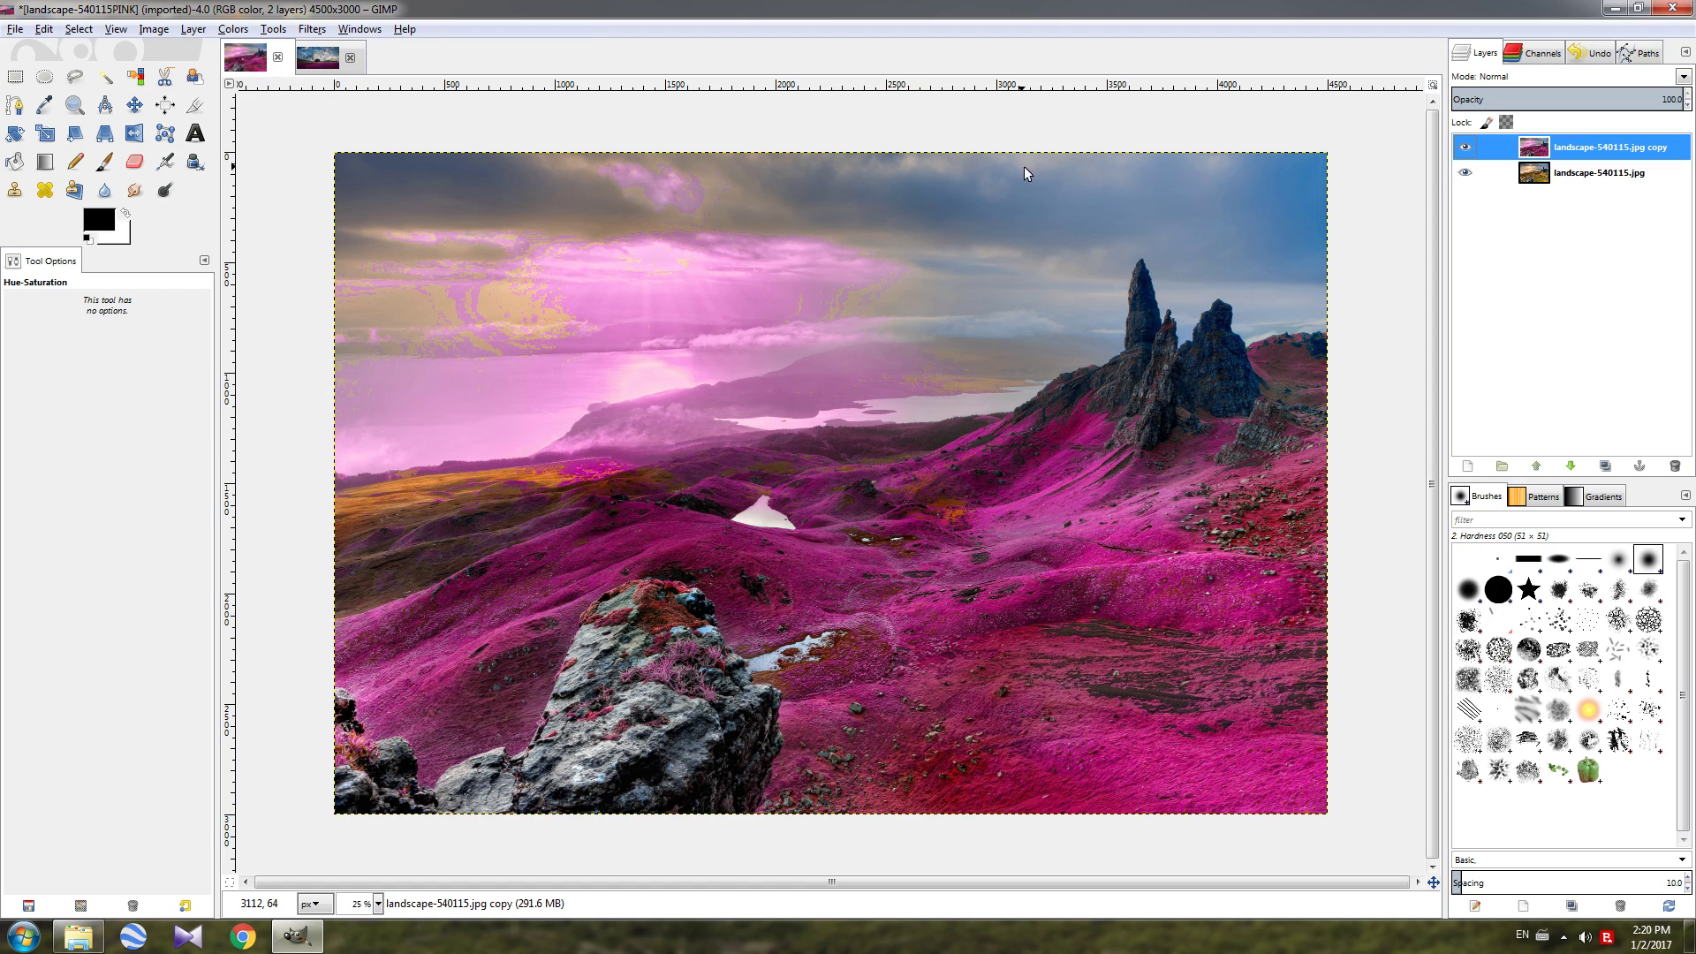
# - Add an alpha channel to the landscape copy and erase the sky's pink with a very large eraser
pyautogui.rightClick(1545, 150)
pyautogui.click(1413, 543)
pyautogui.click(135, 161)
pyautogui.press(']')
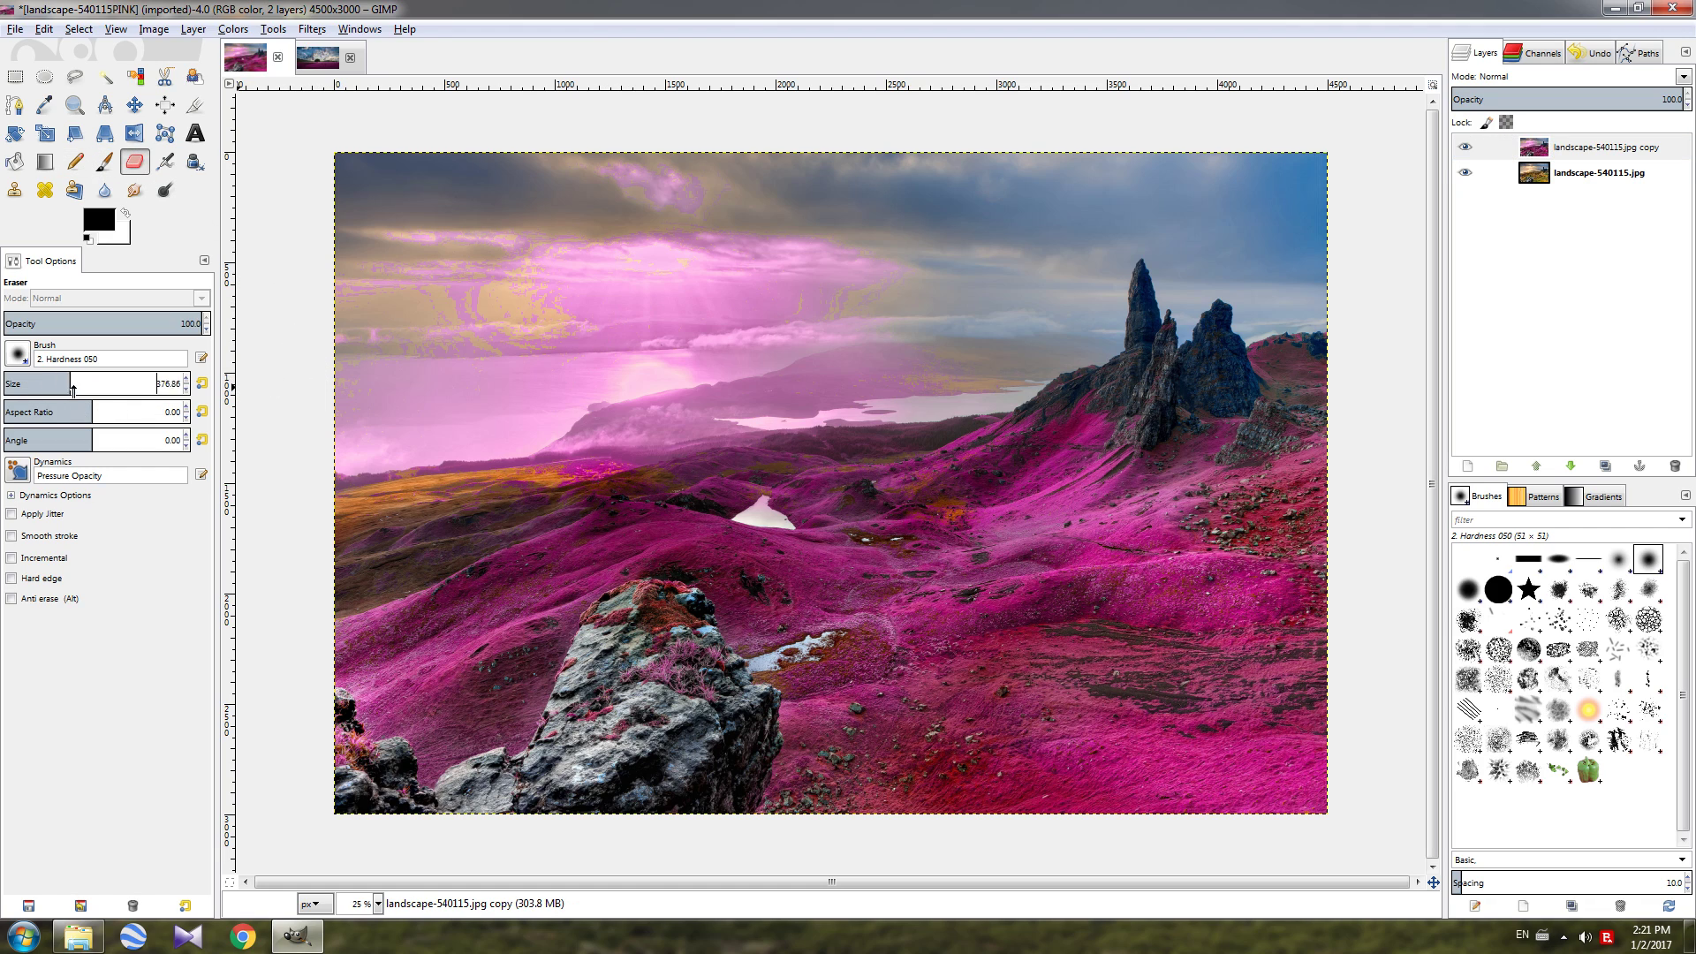
pyautogui.moveTo(419, 291)
pyautogui.mouseDown()
pyautogui.moveTo(883, 279)
pyautogui.moveTo(575, 249)
pyautogui.moveTo(731, 177)
pyautogui.moveTo(351, 275)
pyautogui.moveTo(526, 380)
pyautogui.moveTo(849, 361)
pyautogui.moveTo(445, 382)
pyautogui.moveTo(270, 422)
pyautogui.moveTo(740, 402)
pyautogui.moveTo(948, 370)
pyautogui.moveTo(475, 428)
pyautogui.mouseUp()
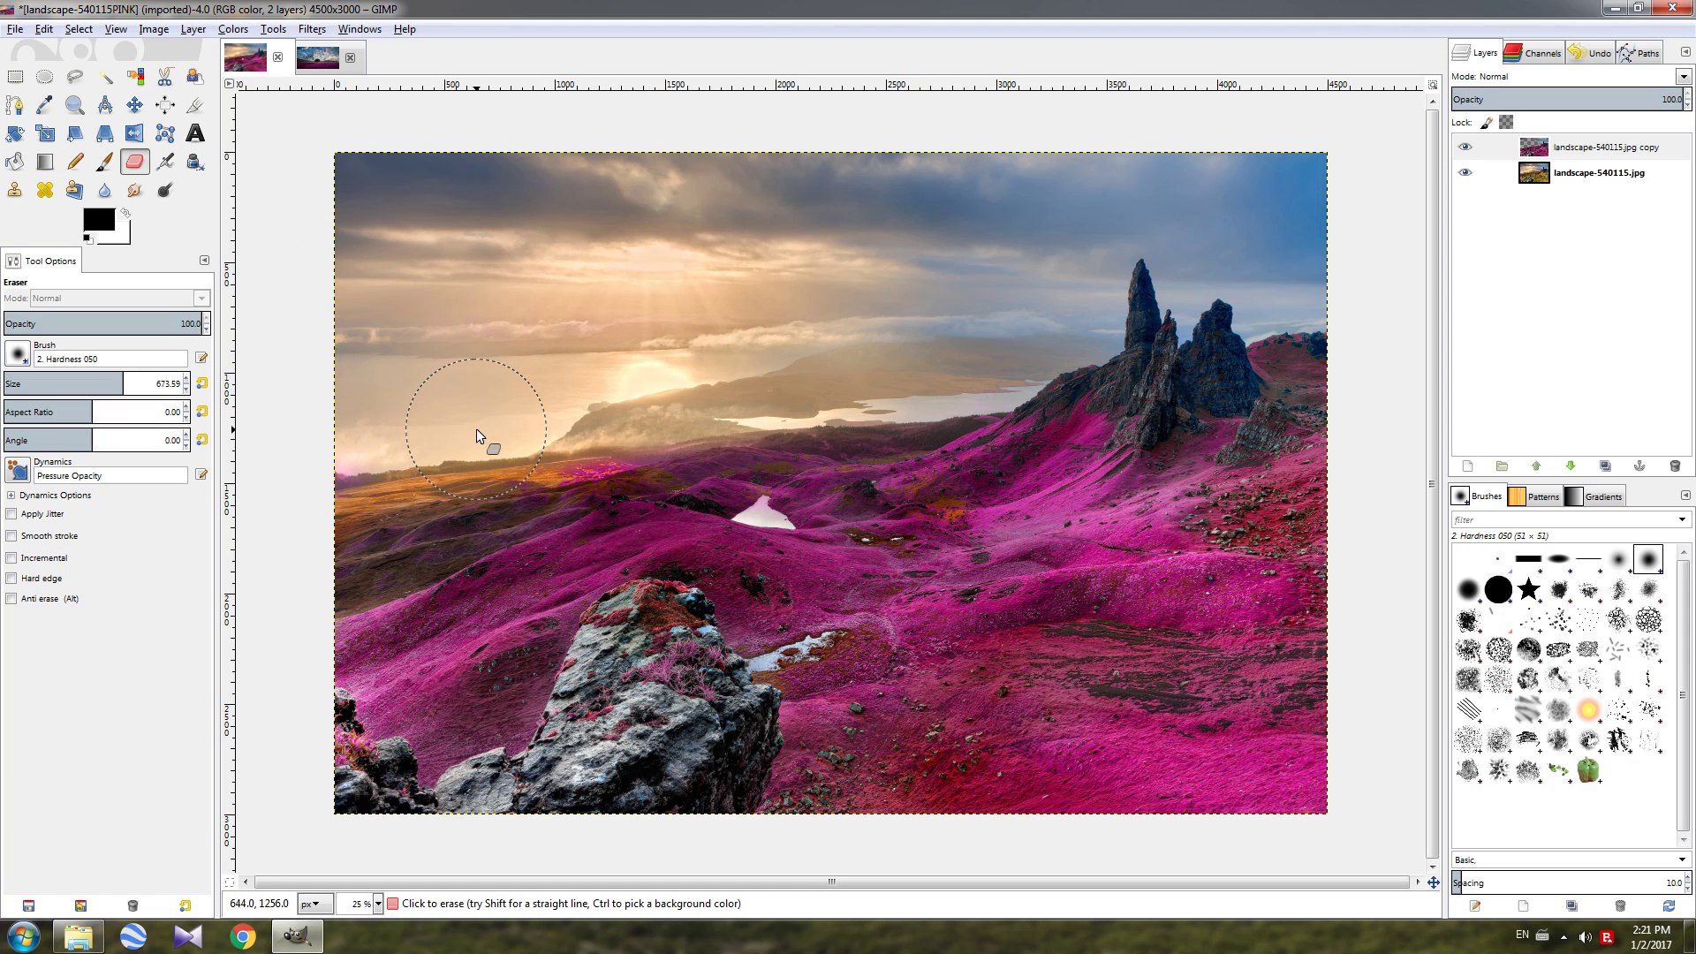